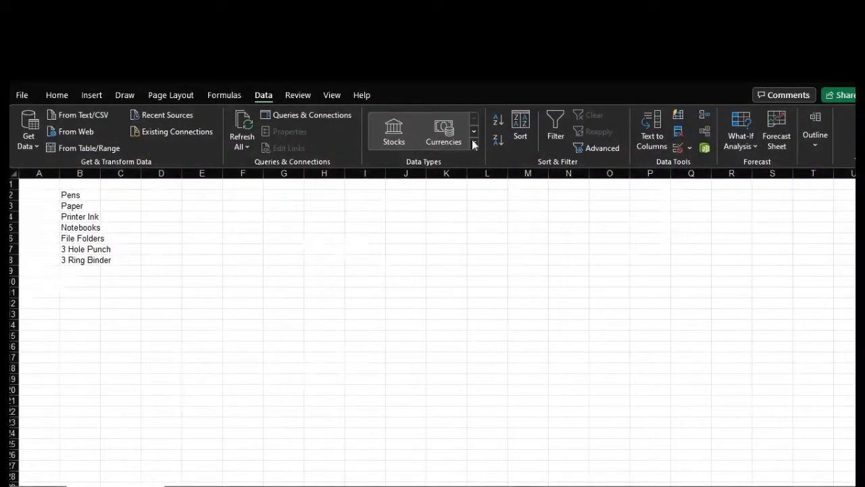
Step: Add list data validation to cell B10 with source =$B$2:$B$8 and show its dropdown options
click(683, 151)
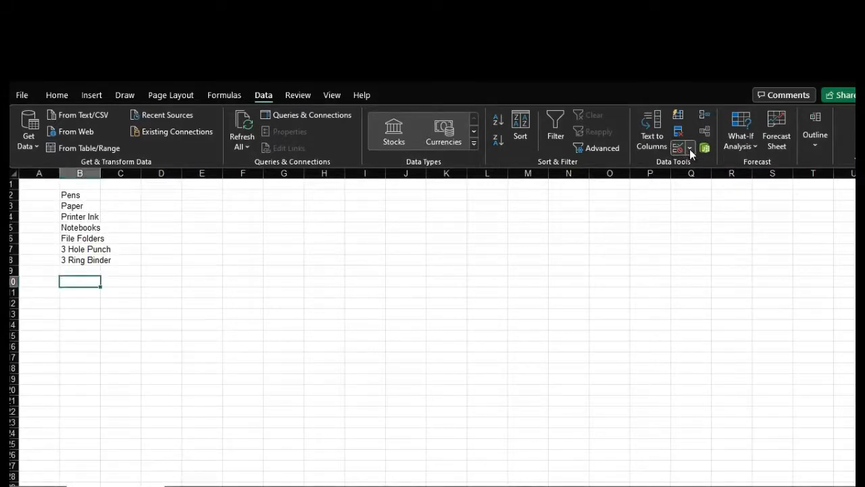
click(690, 148)
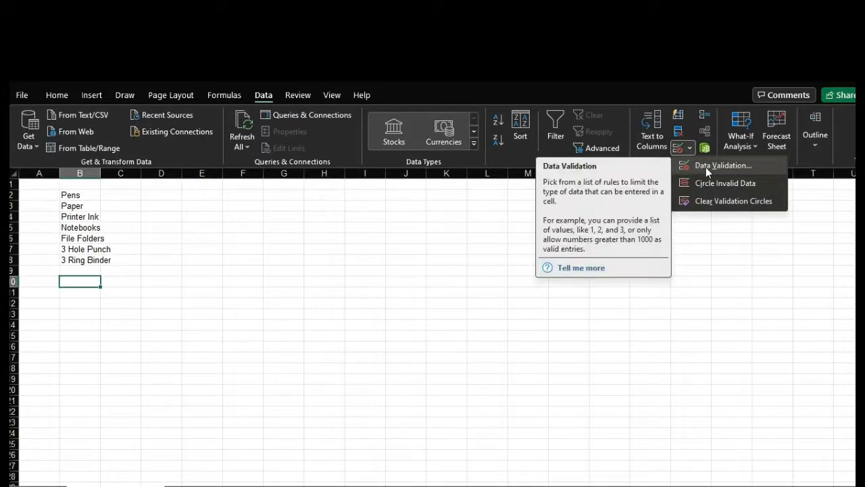
click(710, 166)
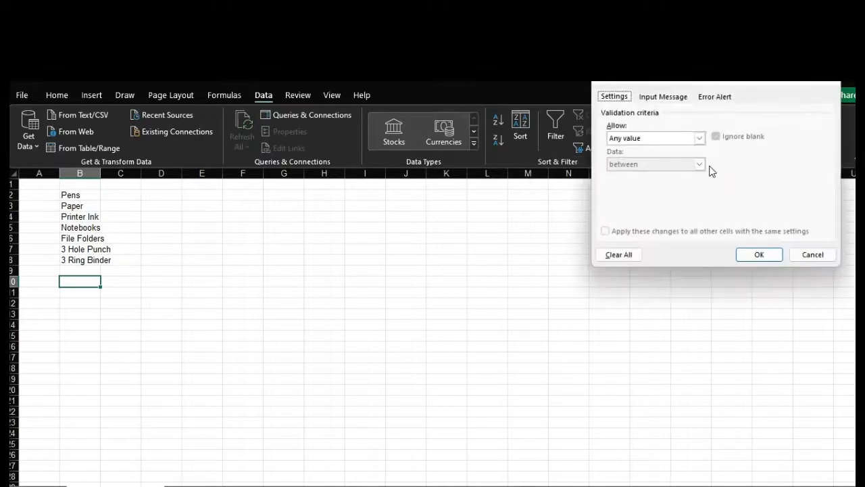
click(700, 138)
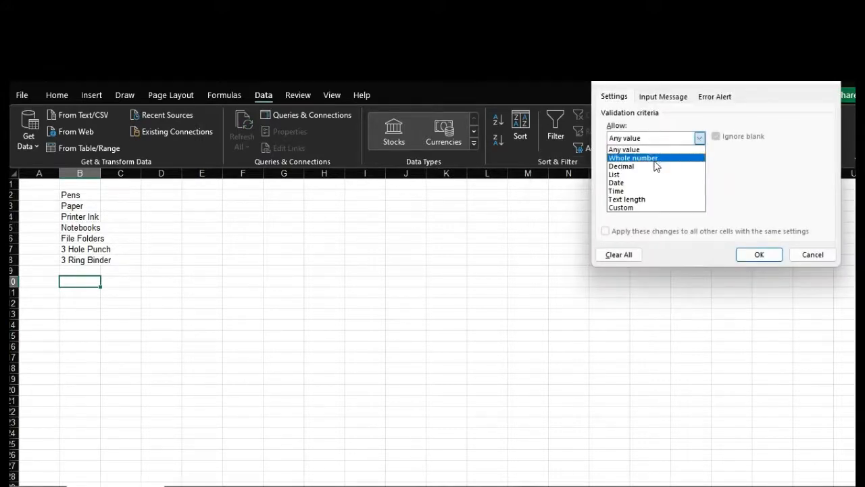
click(628, 176)
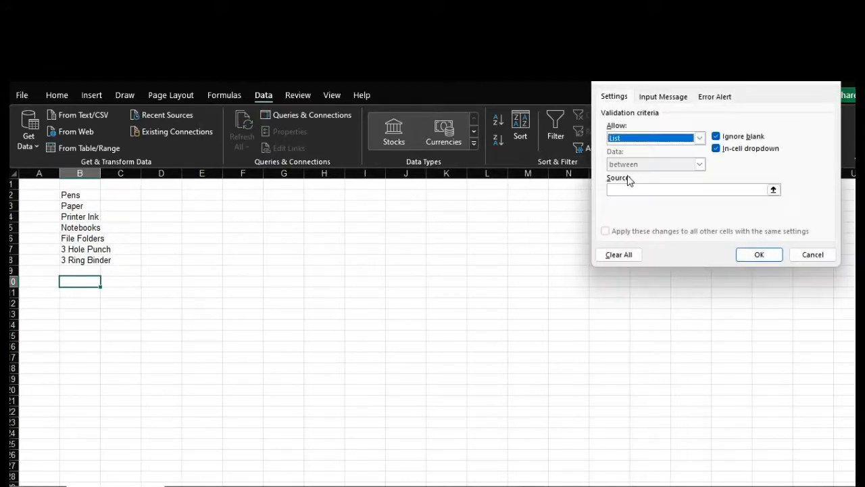
click(678, 190)
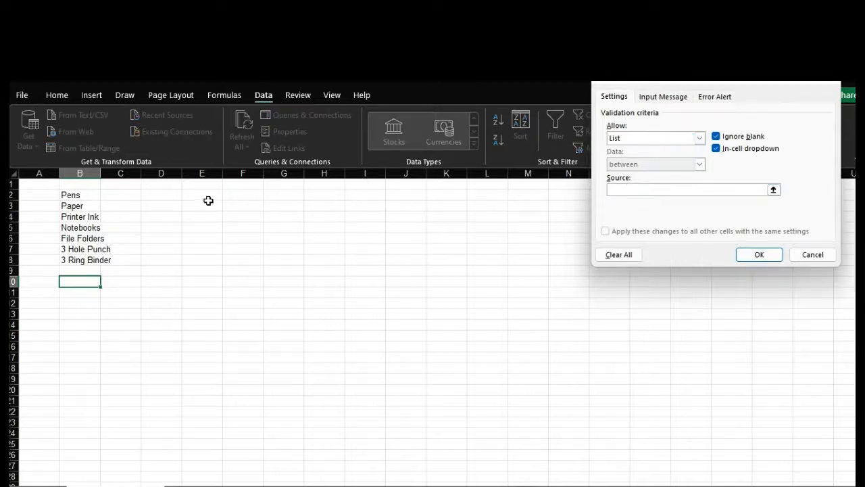
click(73, 196)
drag(73, 196, 84, 259)
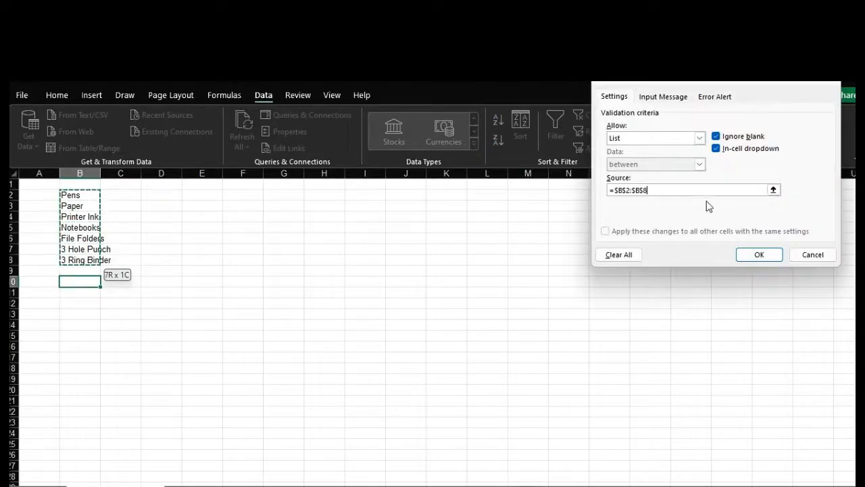
click(763, 255)
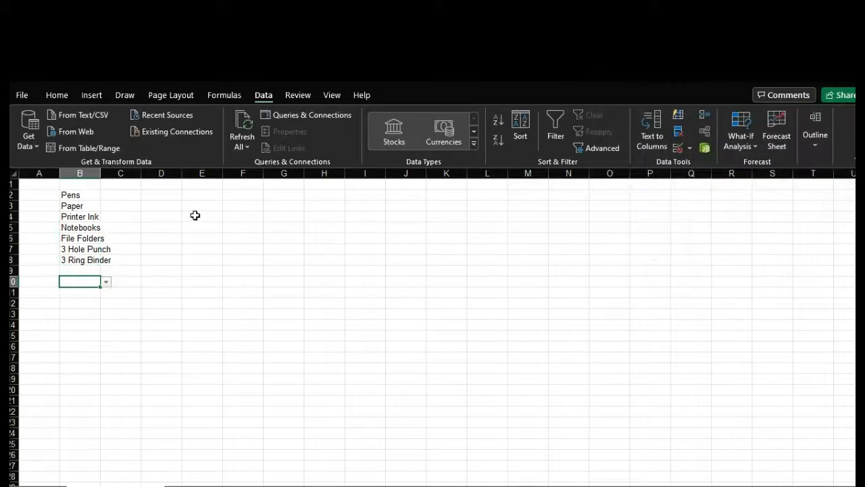
click(106, 281)
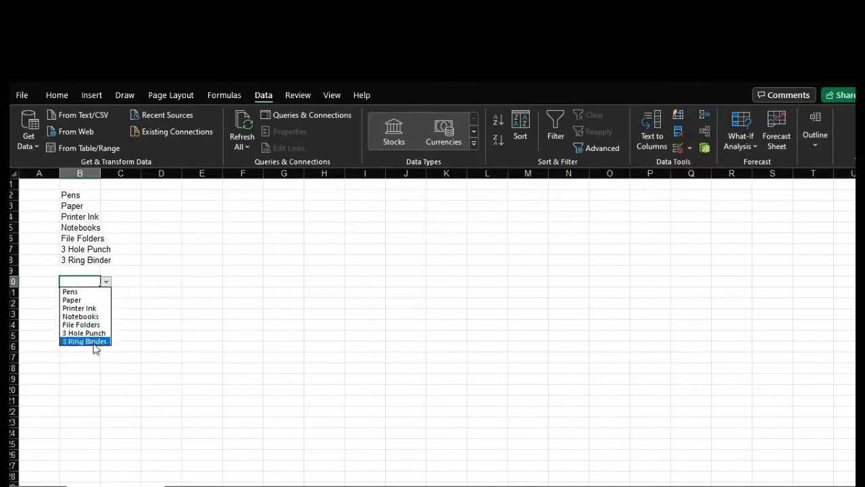
Step: Move the dropdown cell from B10 to D2 and show its options there
click(86, 280)
drag(86, 277, 161, 194)
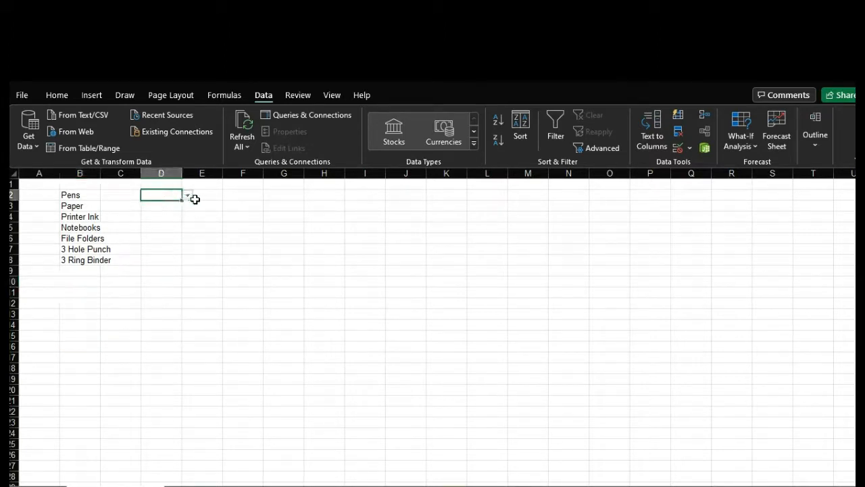
click(187, 196)
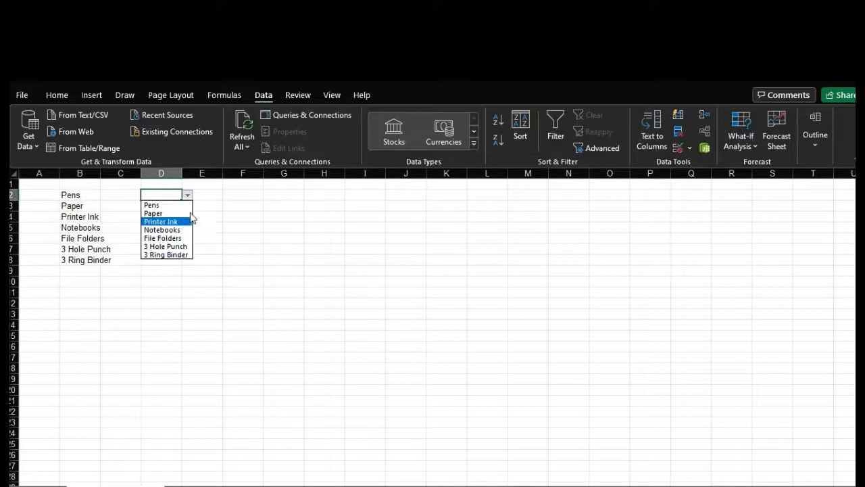
click(242, 206)
Step: Move the dropdown cell from D2 to I6 and show its options there
drag(164, 190, 345, 240)
click(391, 240)
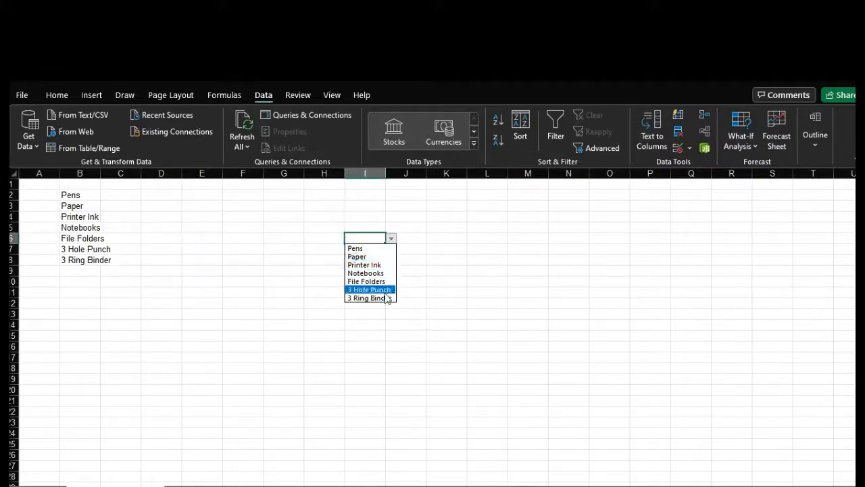
click(441, 284)
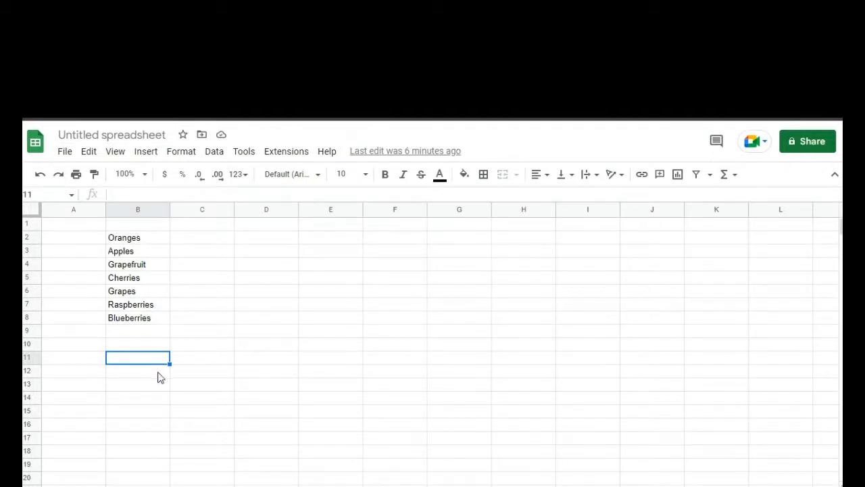
Step: Add data validation to cell D2 using the list from range B2:B8, rejecting invalid input, and show its dropdown options
click(242, 242)
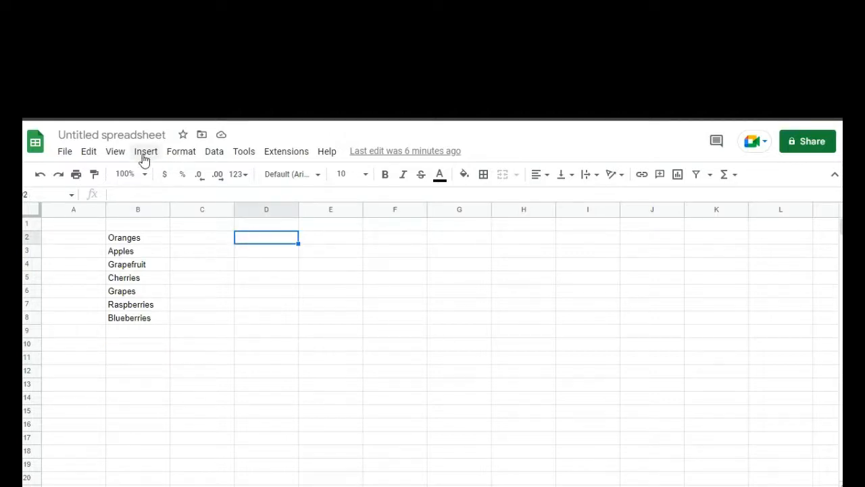
click(214, 155)
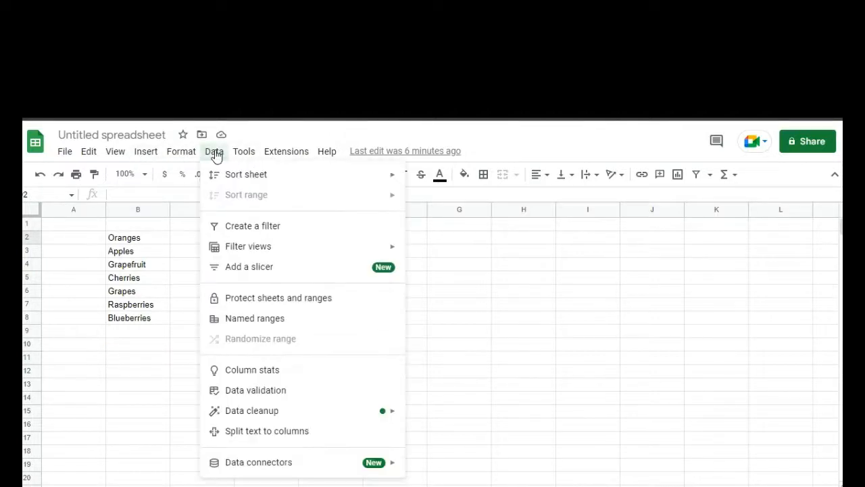
click(270, 391)
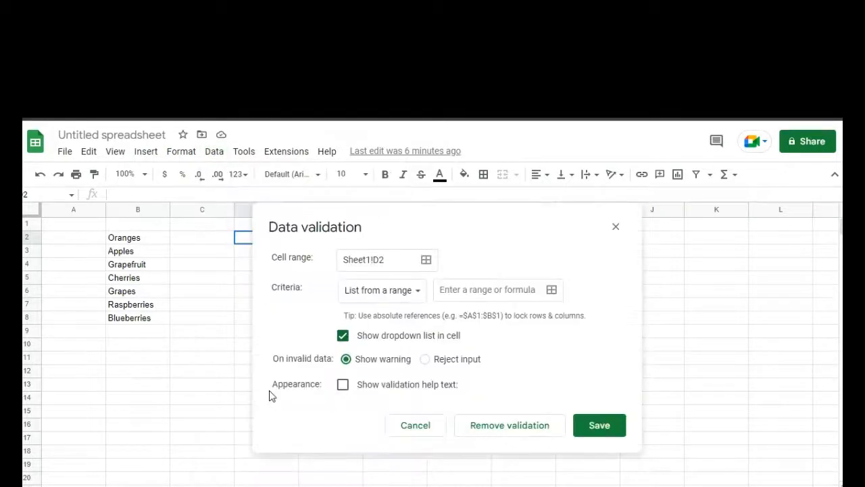
click(454, 292)
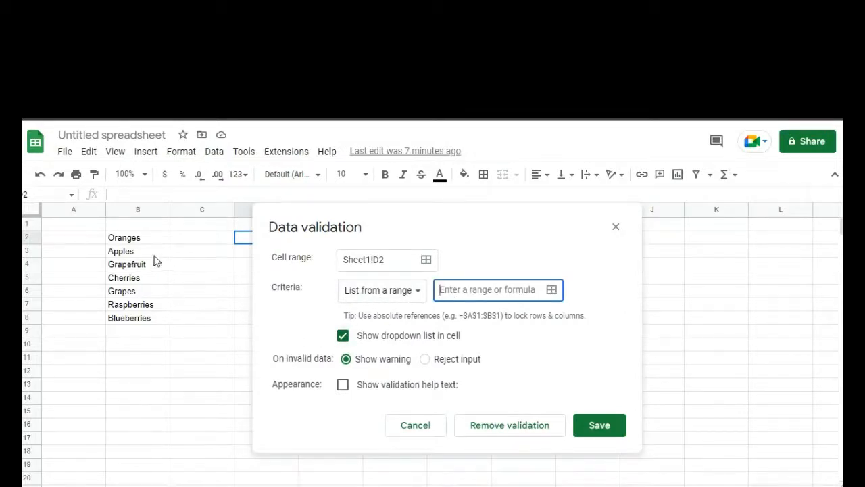
drag(135, 242, 135, 322)
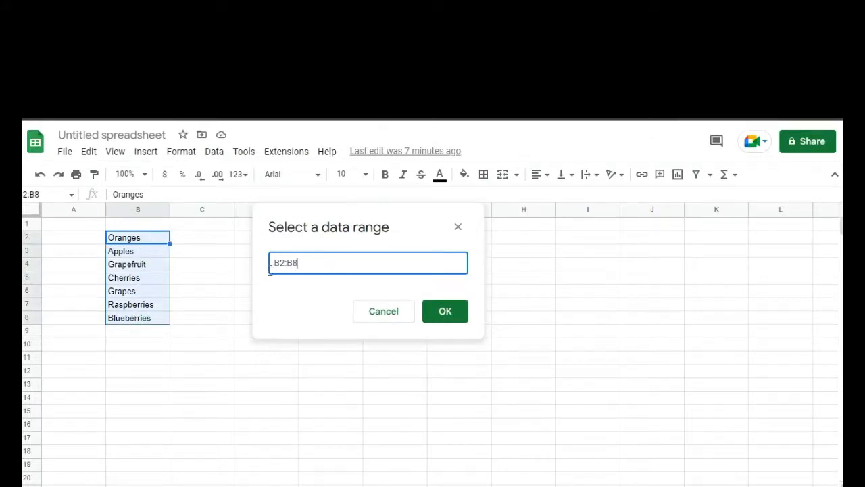
click(444, 316)
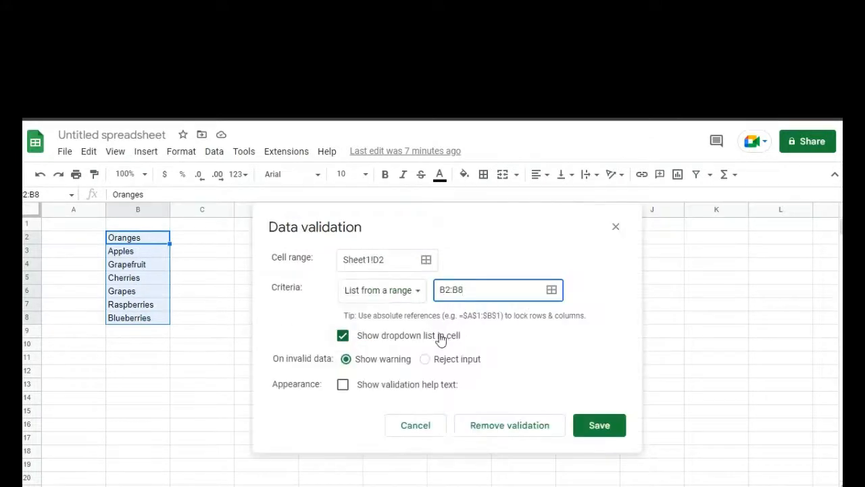
click(427, 359)
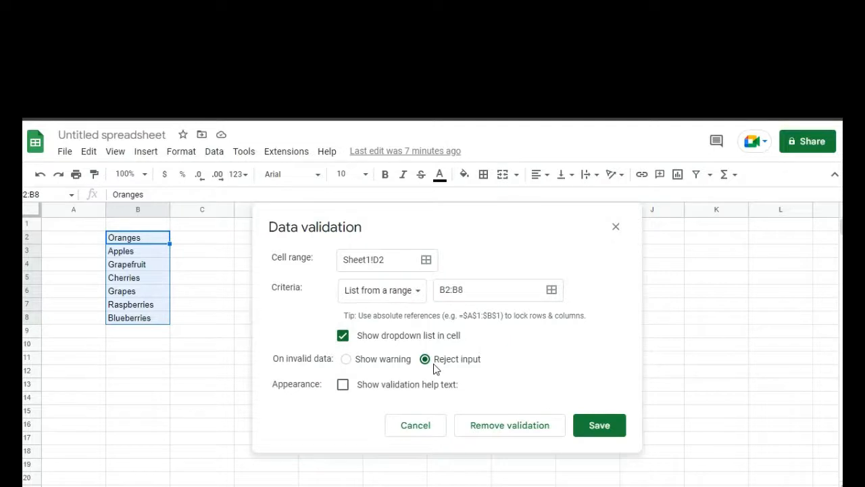
click(599, 426)
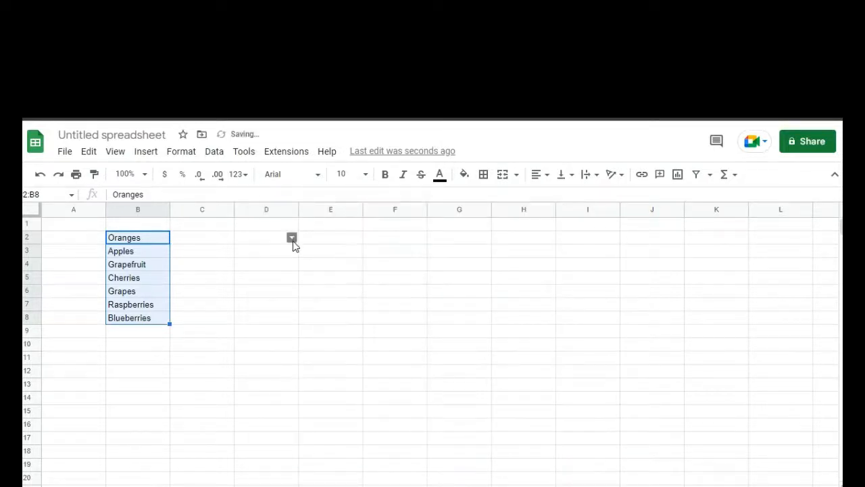
click(292, 238)
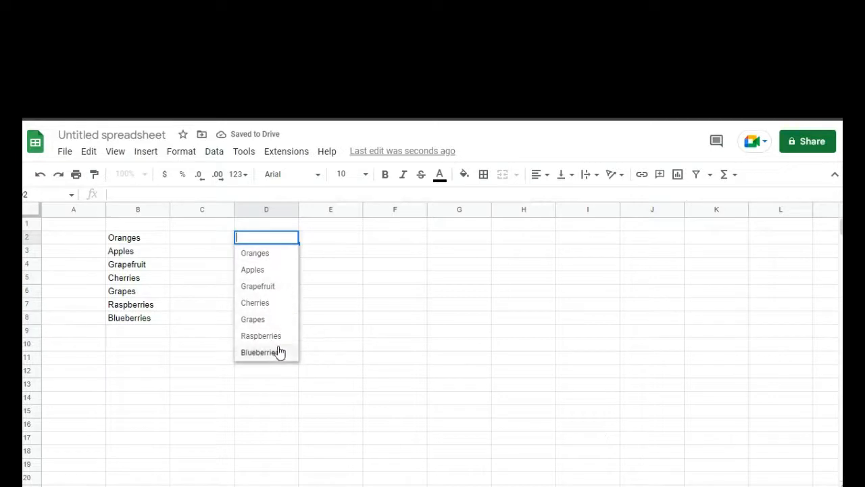
click(334, 281)
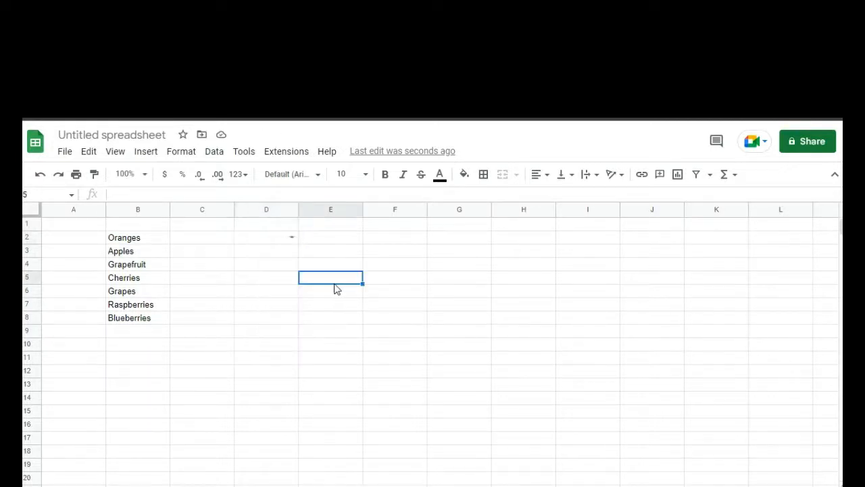
Step: Move the fruit dropdown cell from D2 to F8 and show its options there
click(275, 238)
drag(269, 230, 386, 325)
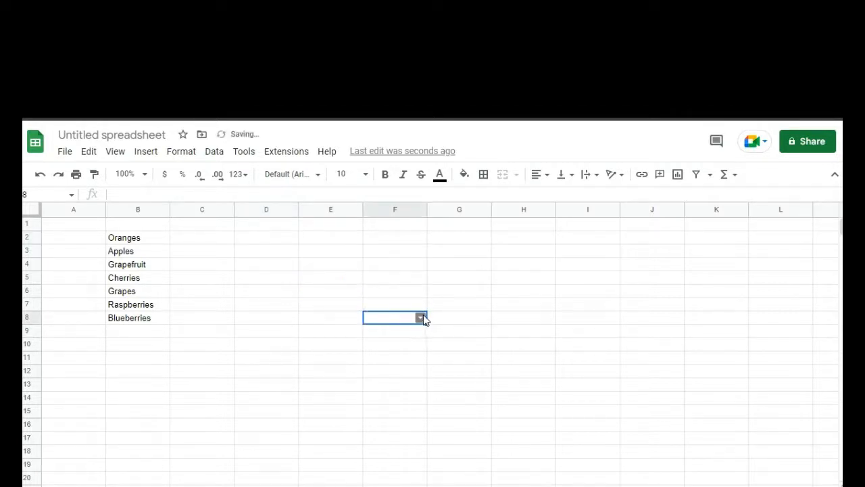
click(423, 317)
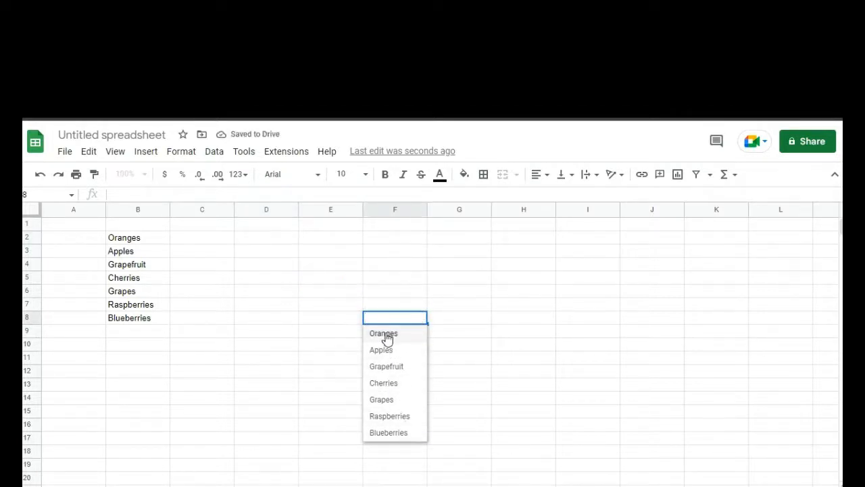
click(446, 344)
Step: Move the fruit dropdown cell from F8 to B10 and show its options there
click(404, 317)
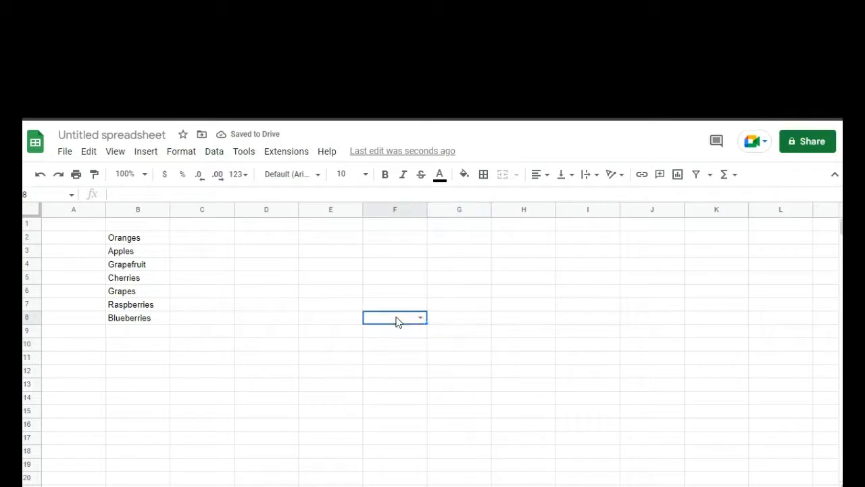
drag(394, 310, 150, 352)
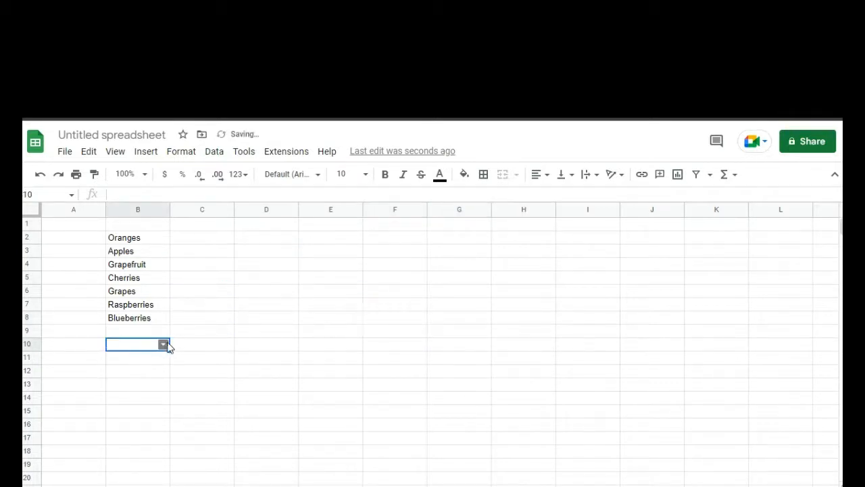
click(166, 345)
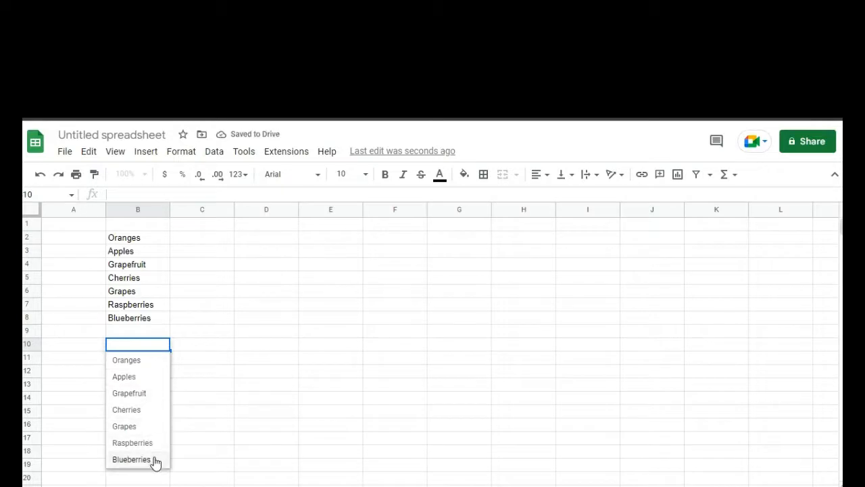
click(245, 267)
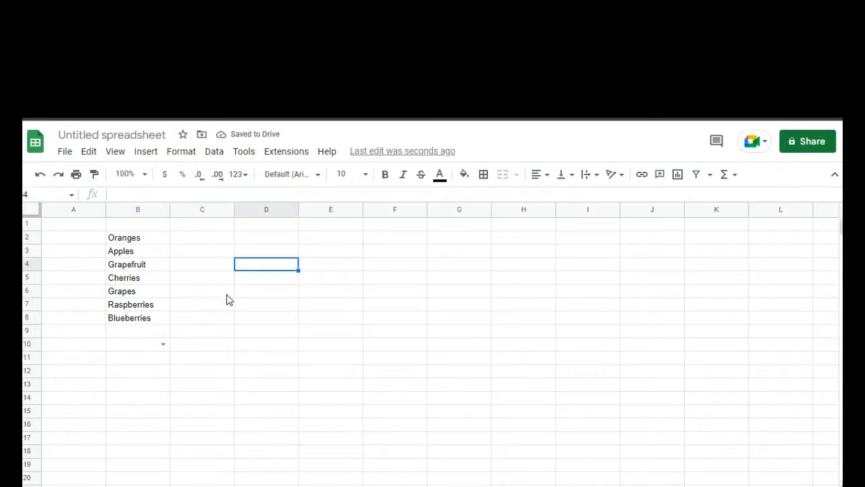
Step: Delete the dropdown cell B10 below the fruit list, shifting the cells up
click(134, 348)
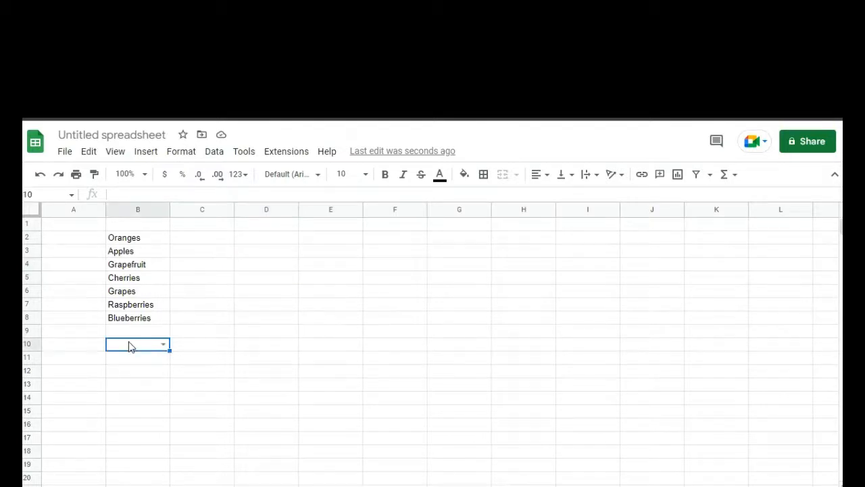
right_click(131, 346)
mouse_move(169, 392)
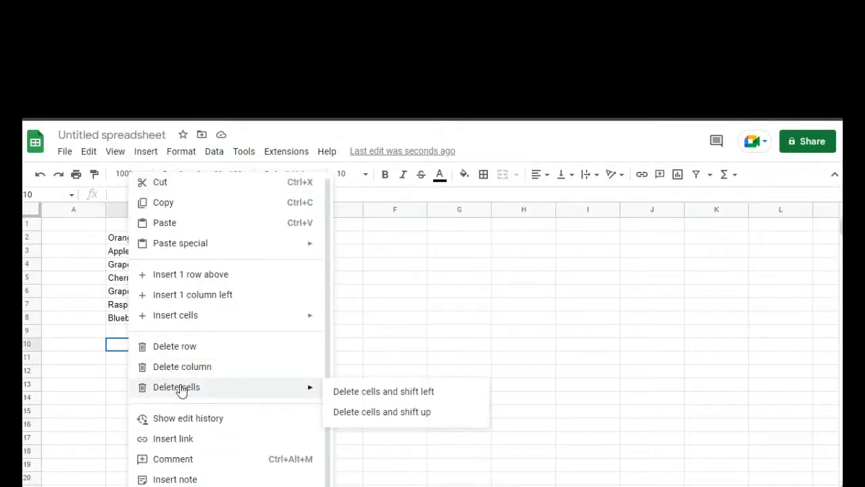
click(386, 416)
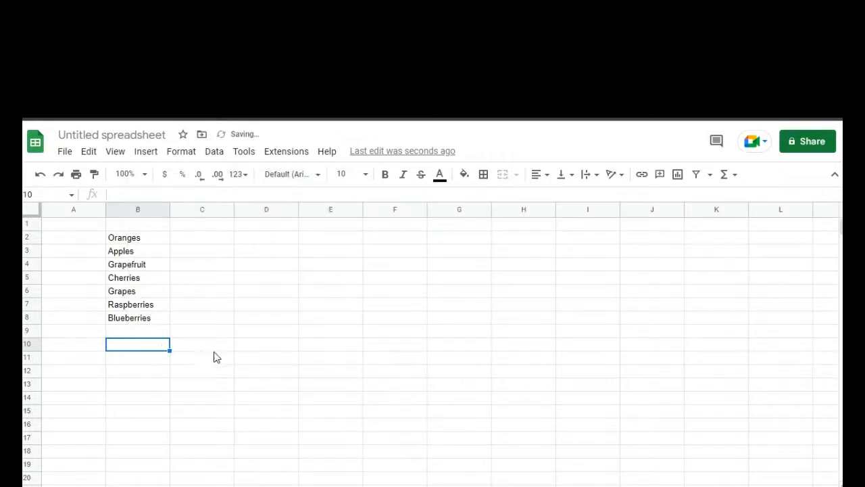
drag(209, 350, 206, 354)
click(159, 344)
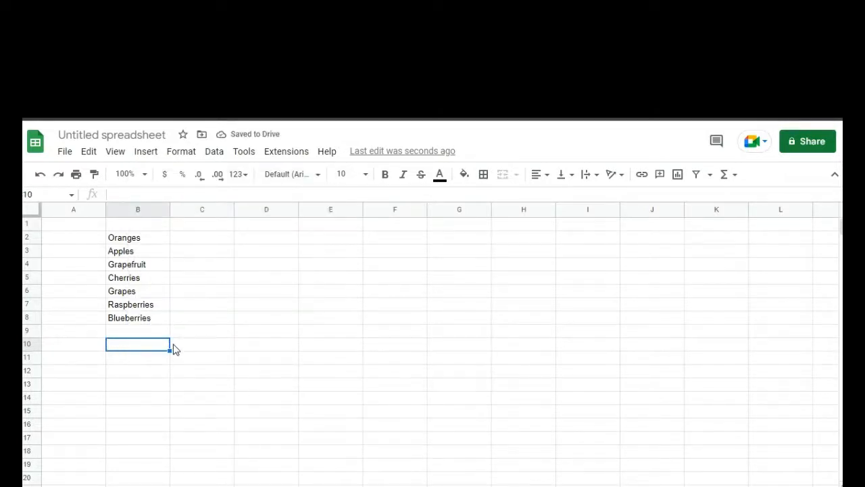
click(255, 240)
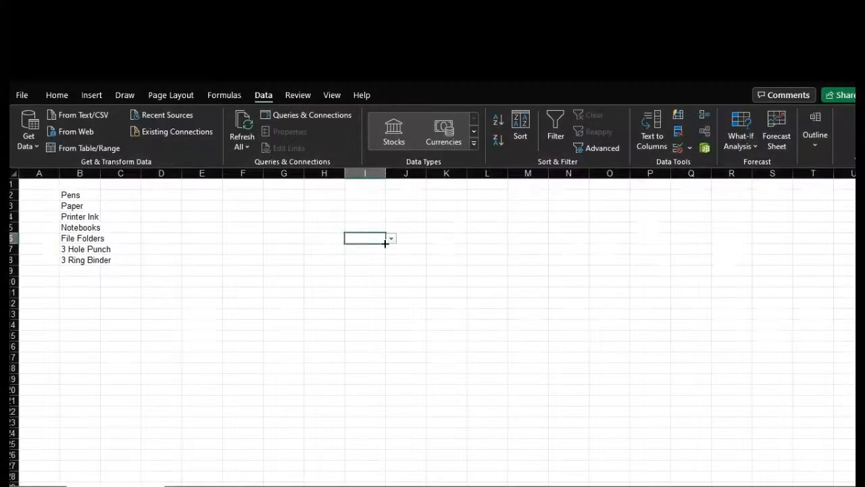
Step: Delete the dropdown cell I6 beside the office supplies list, shifting the cells up
right_click(368, 238)
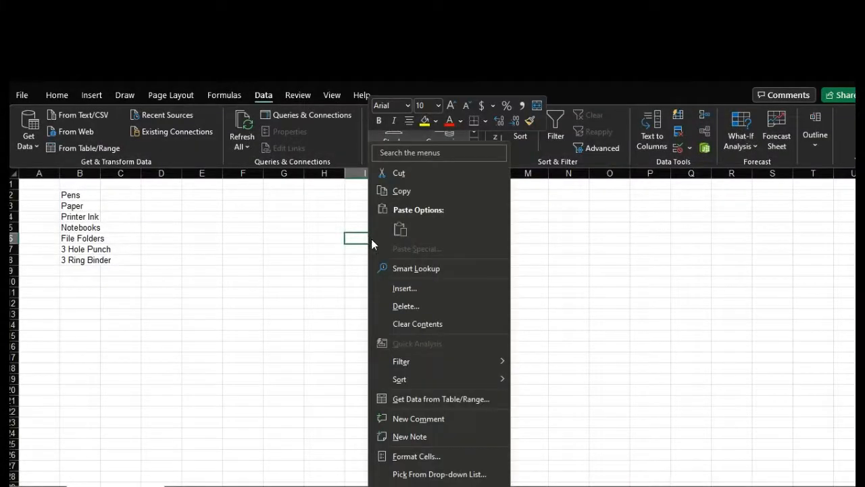
click(409, 307)
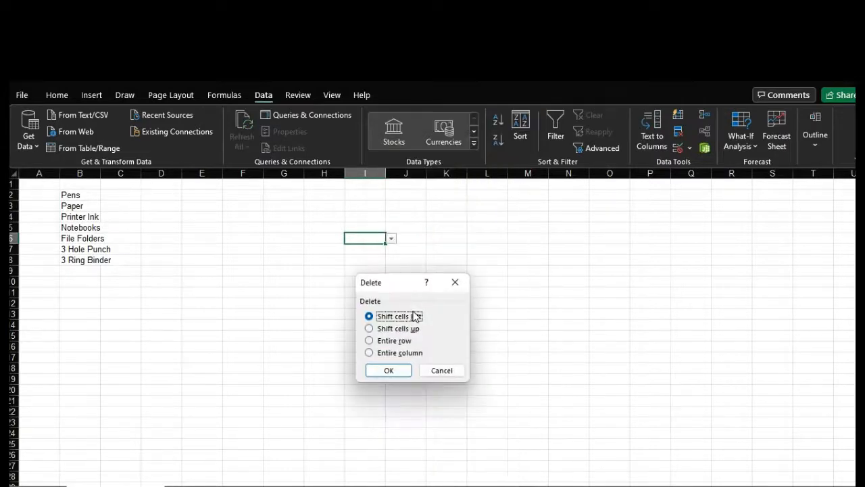
click(384, 329)
click(387, 371)
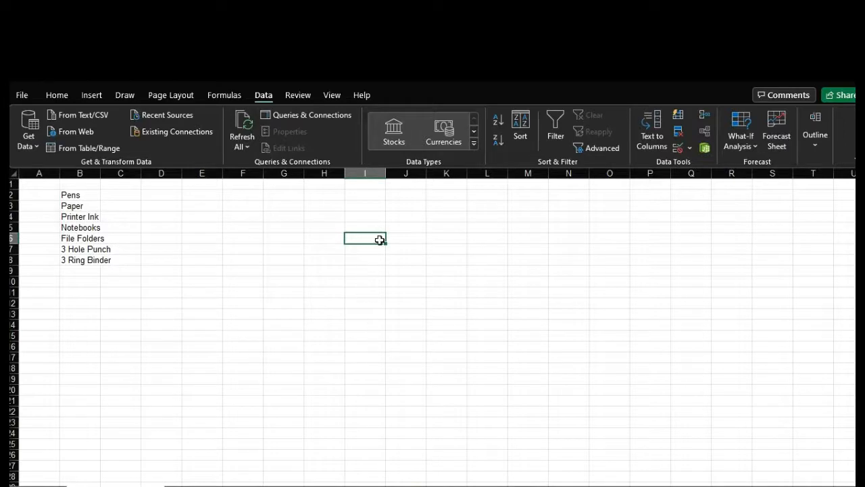
click(450, 272)
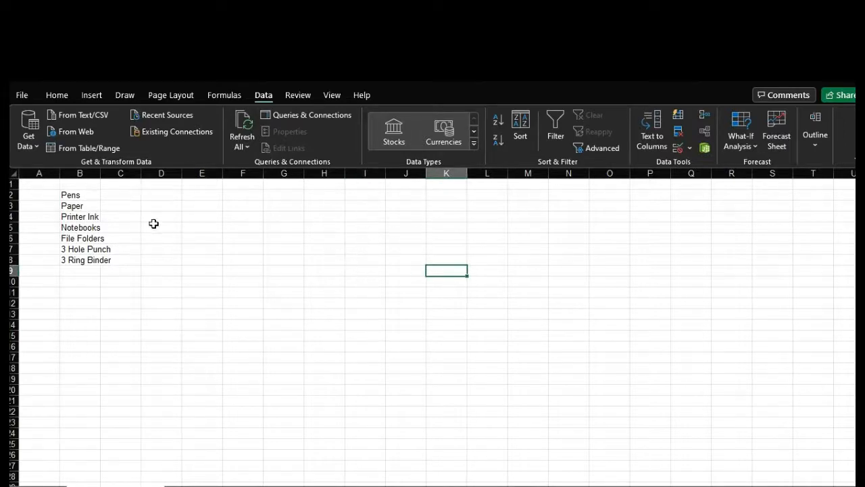
click(166, 279)
click(195, 196)
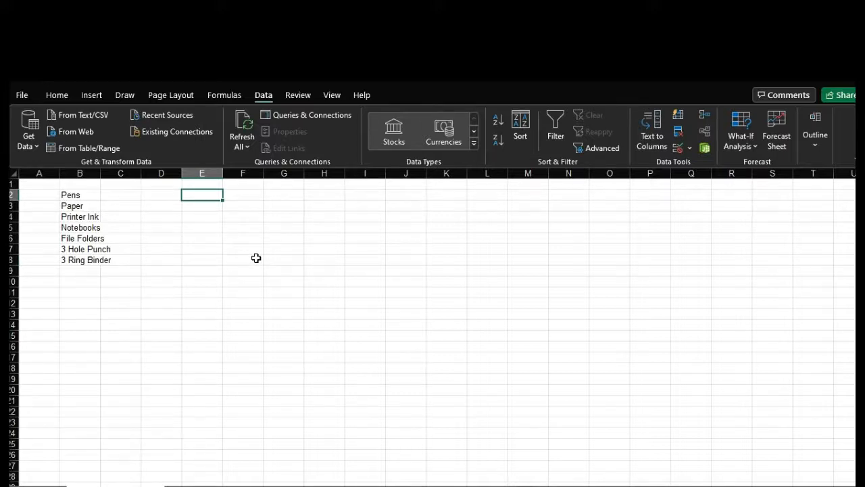
Step: Add "Lined Paper" in cell B9 at the end of the office supplies list
click(74, 270)
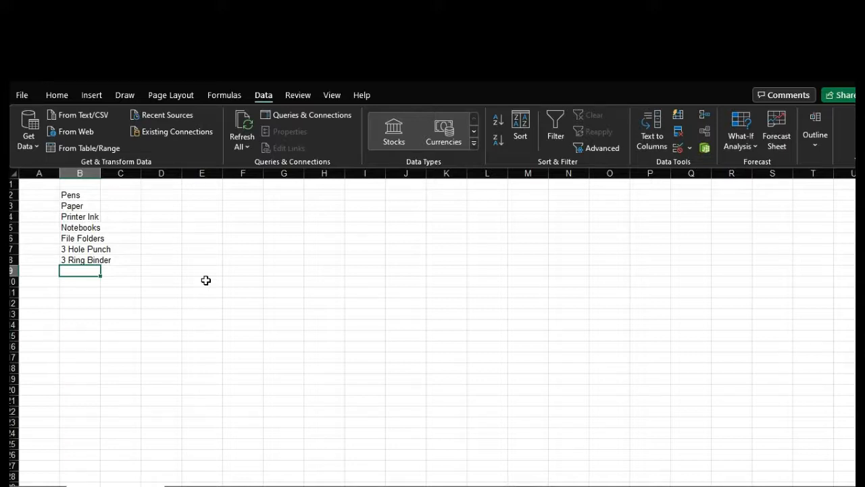
text(Lined Paper)
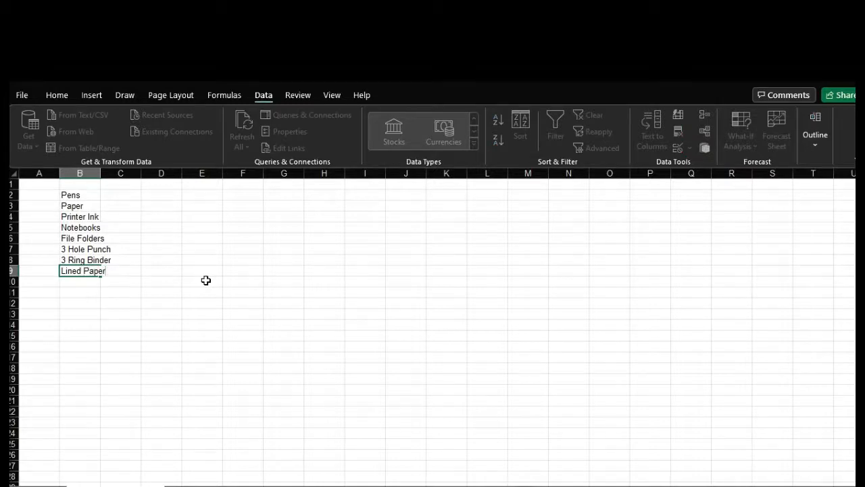
click(203, 303)
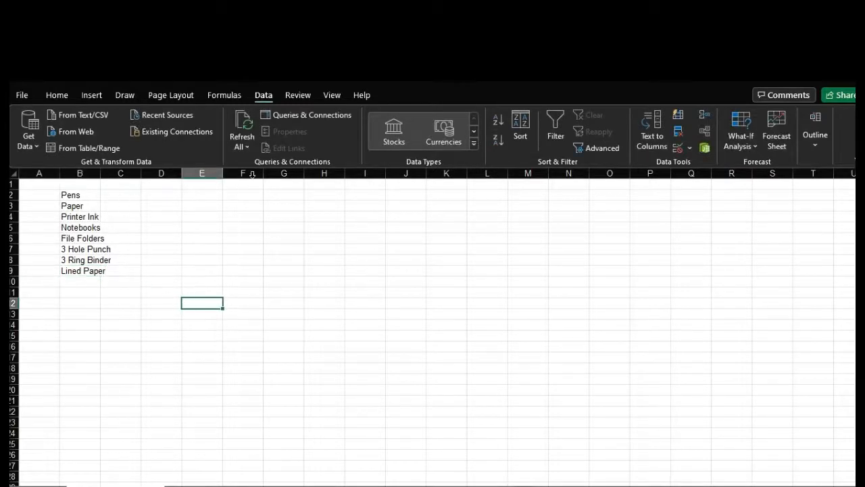
Step: Add list data validation to cell E12 with source range B2:B9 and show its dropdown options
click(689, 148)
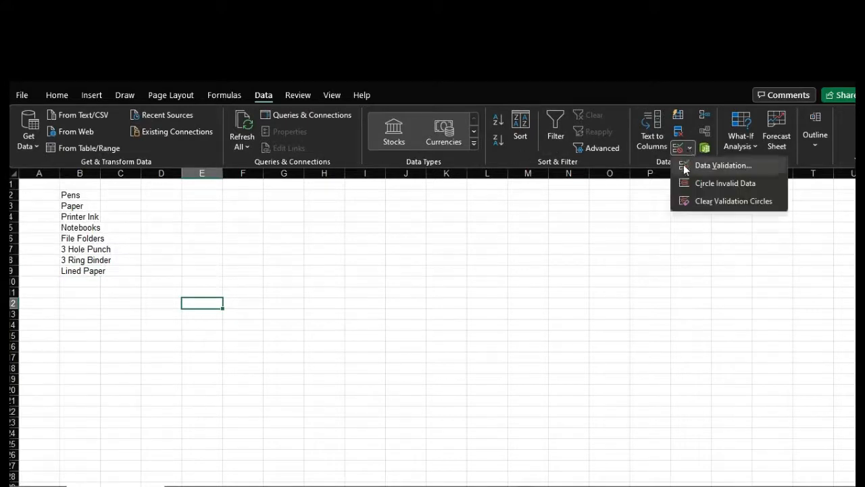
click(686, 165)
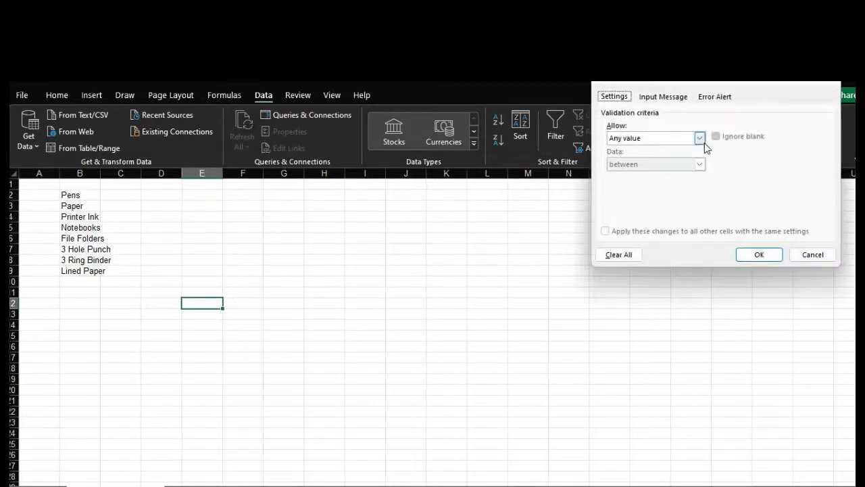
click(703, 141)
click(661, 180)
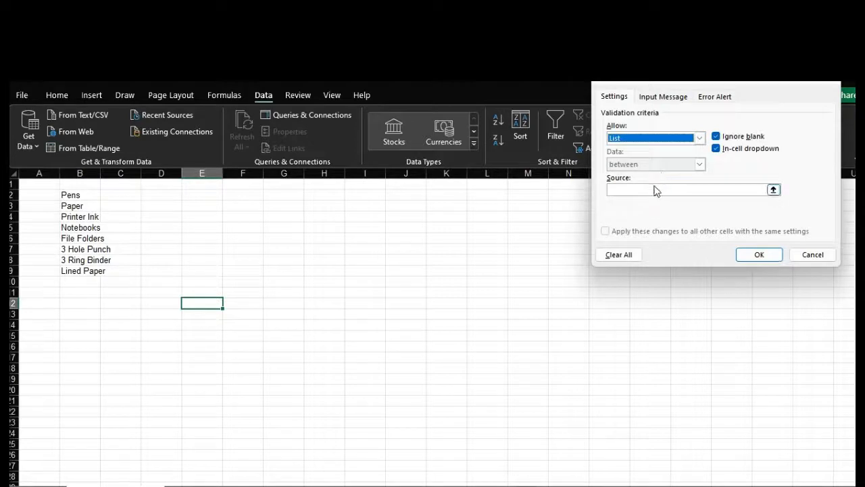
click(655, 189)
drag(75, 194, 82, 271)
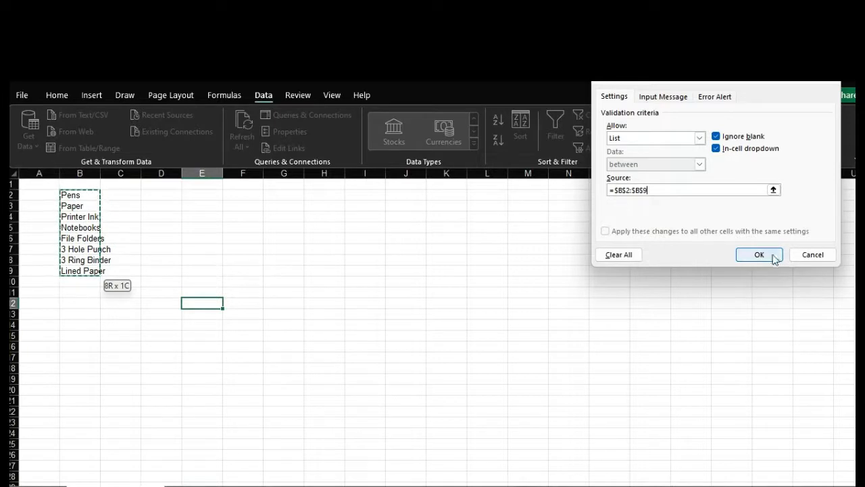
click(757, 255)
click(234, 303)
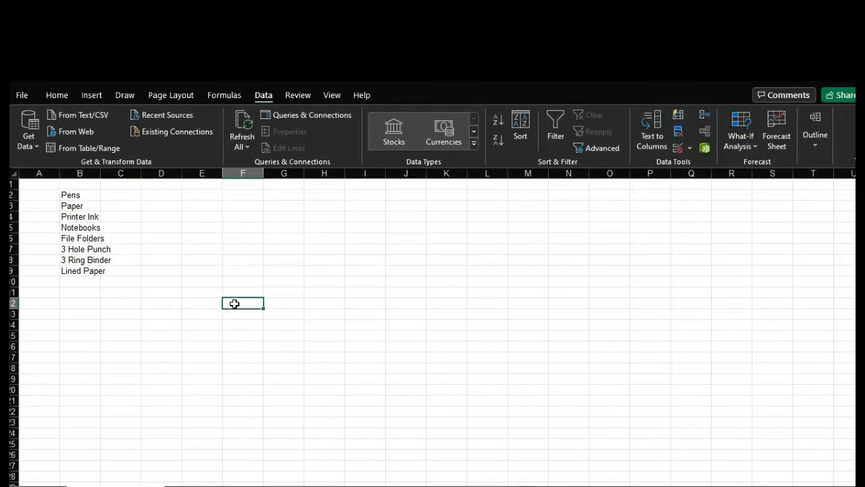
click(219, 301)
click(228, 304)
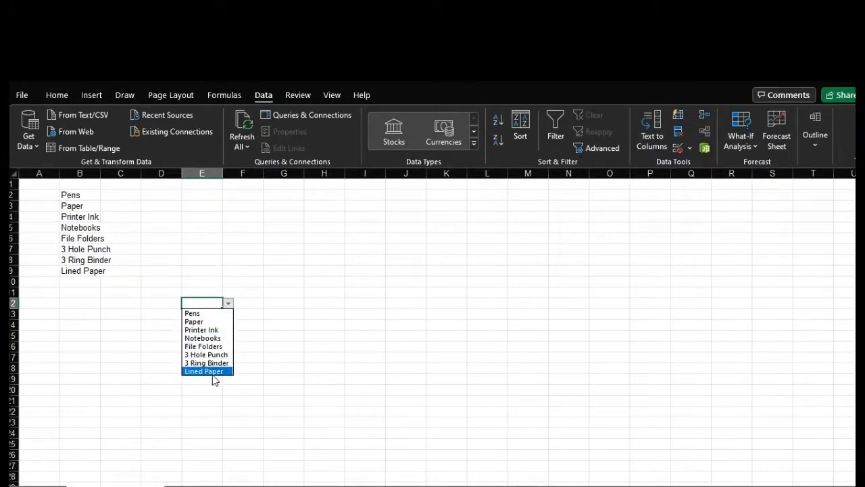
key(Escape)
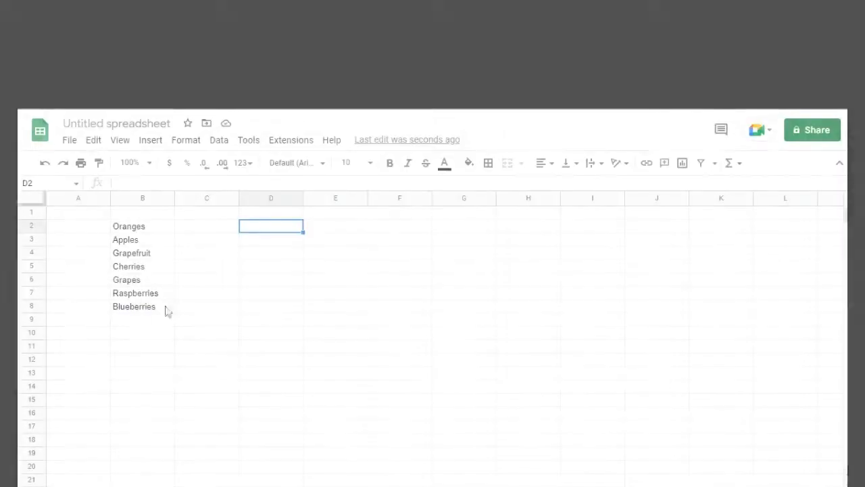
Step: Add "Star Fruit" in cell B9 at the end of the fruit list
click(145, 323)
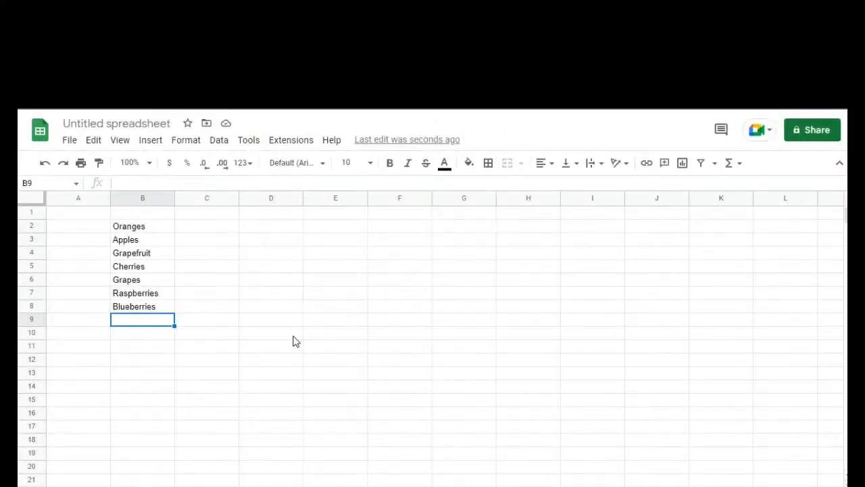
text(Star Fruit)
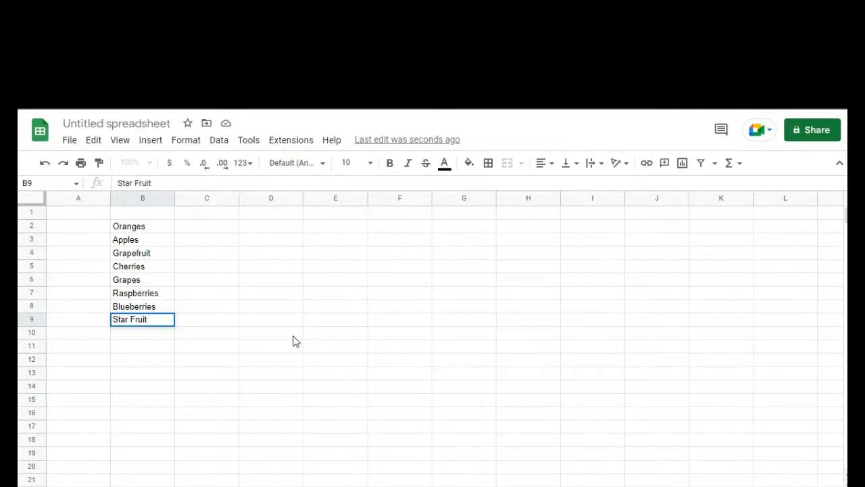
click(294, 337)
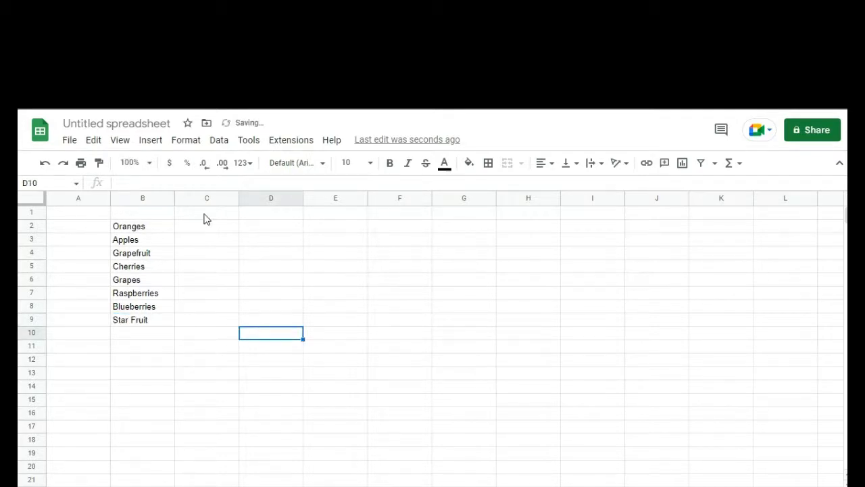
Step: Add data validation to cell D2 using the list from range B2:B9, rejecting invalid input, and show its dropdown options
click(262, 232)
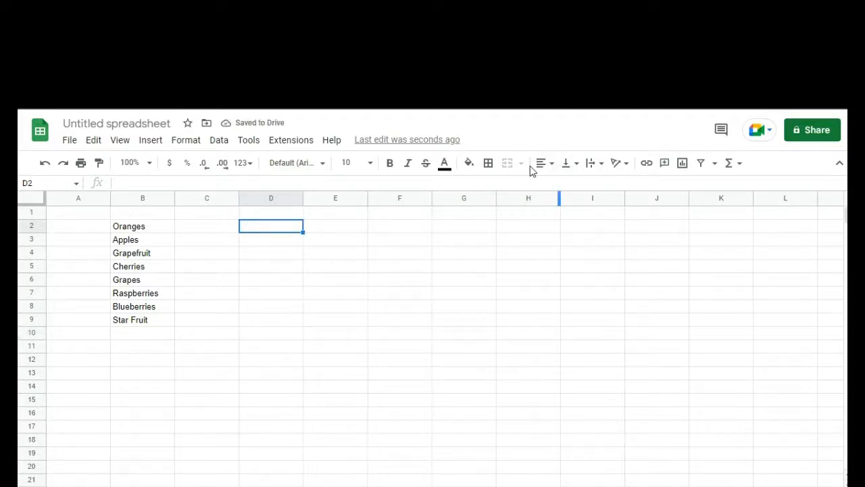
click(223, 142)
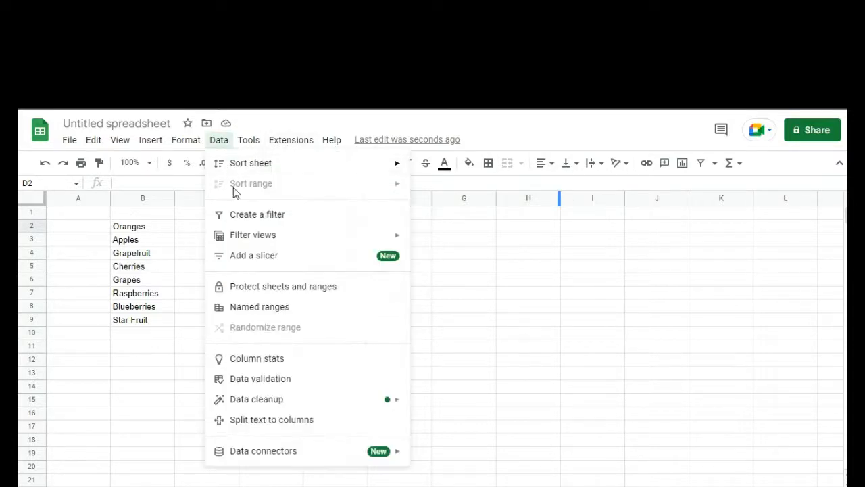
click(237, 379)
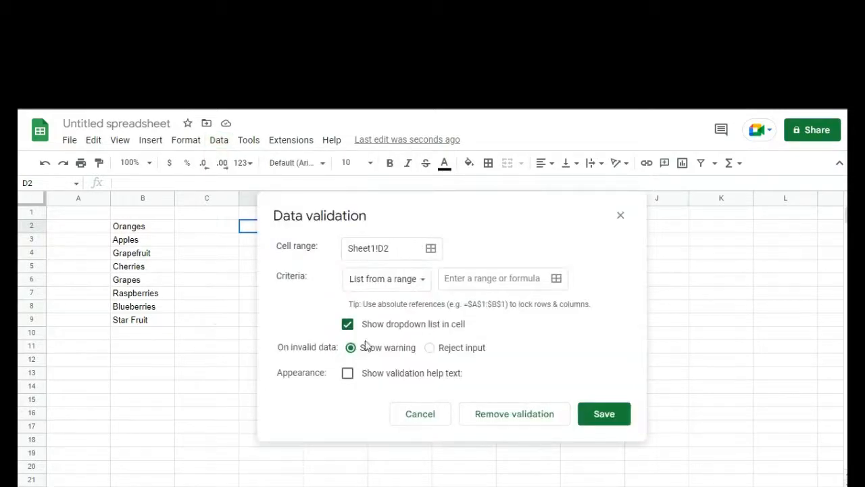
click(475, 280)
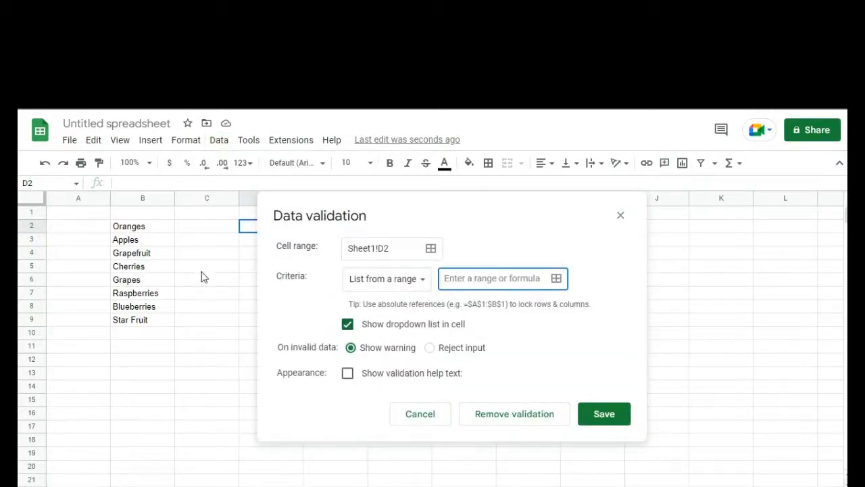
drag(142, 228, 139, 325)
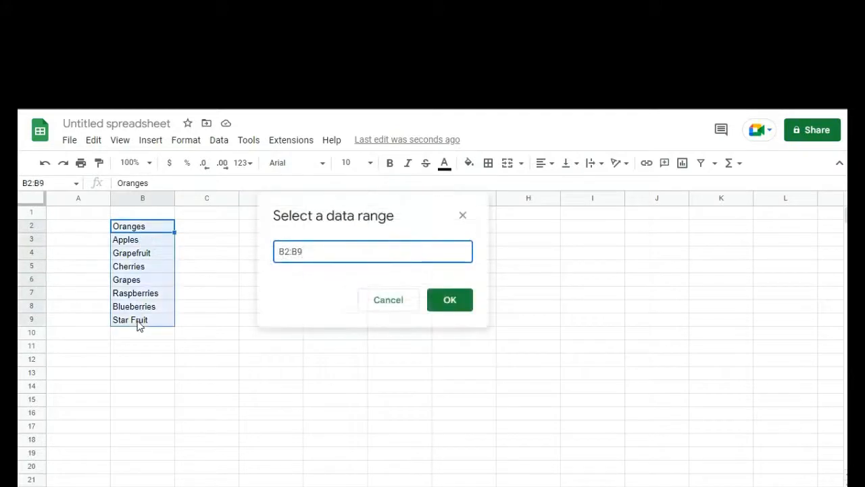
click(447, 300)
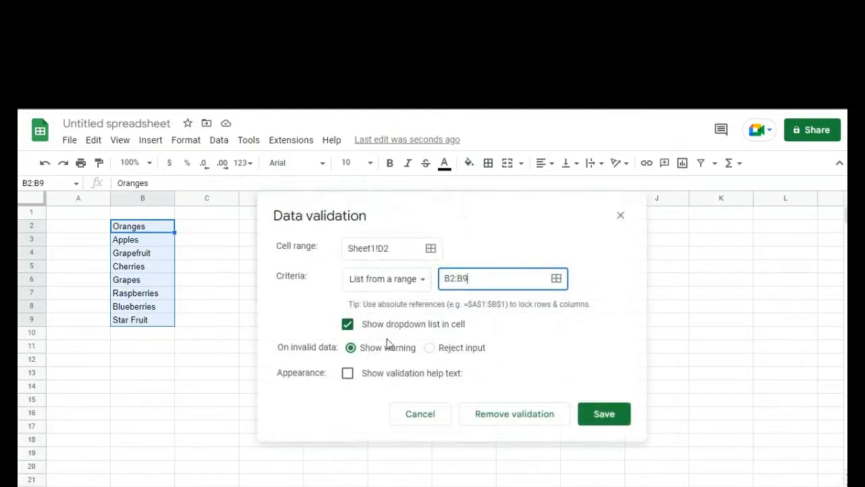
click(429, 348)
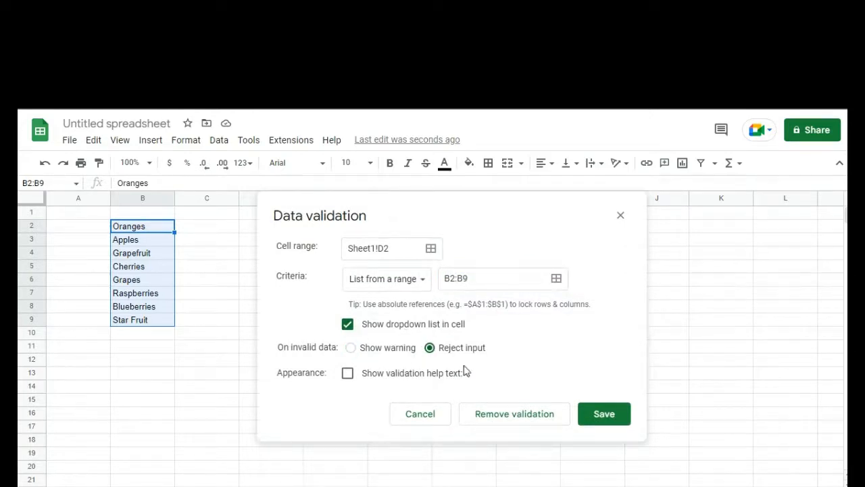
click(601, 413)
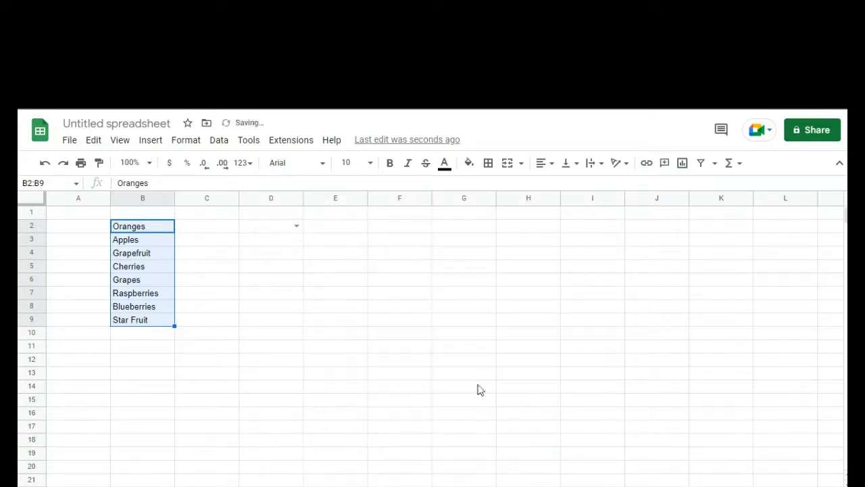
click(297, 226)
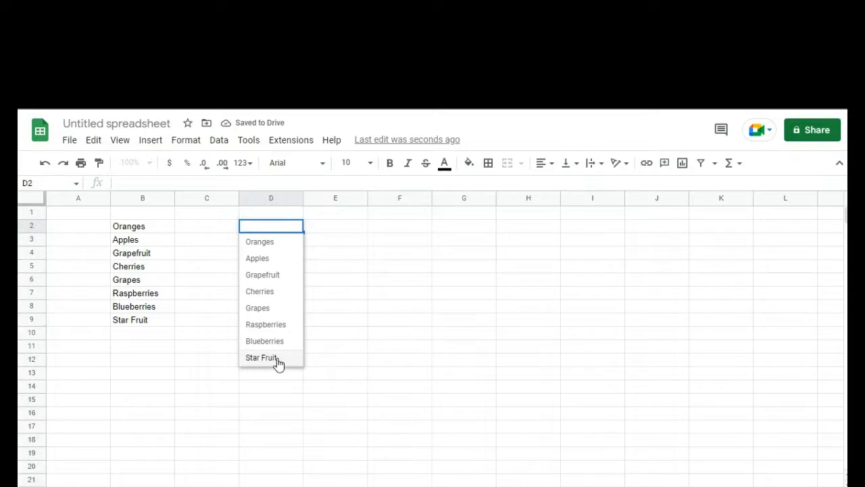
click(343, 257)
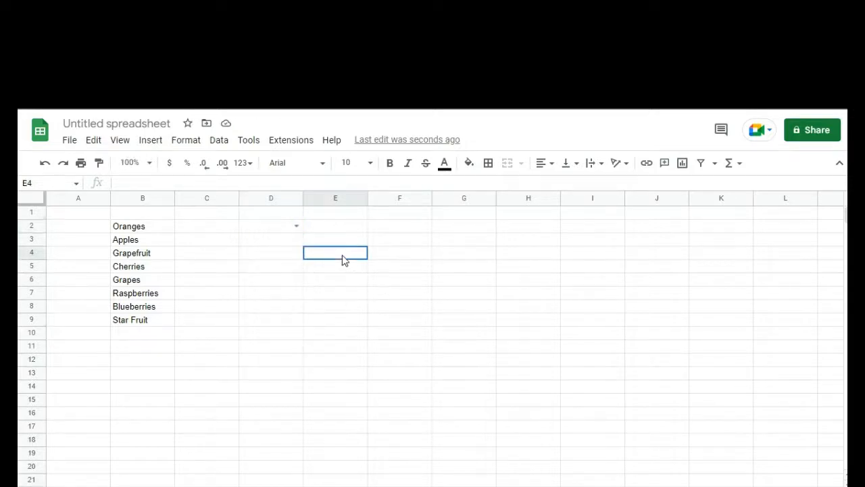
Step: Add "Mango" in cell B10 below Star Fruit and check the dropdown options in D2
click(142, 335)
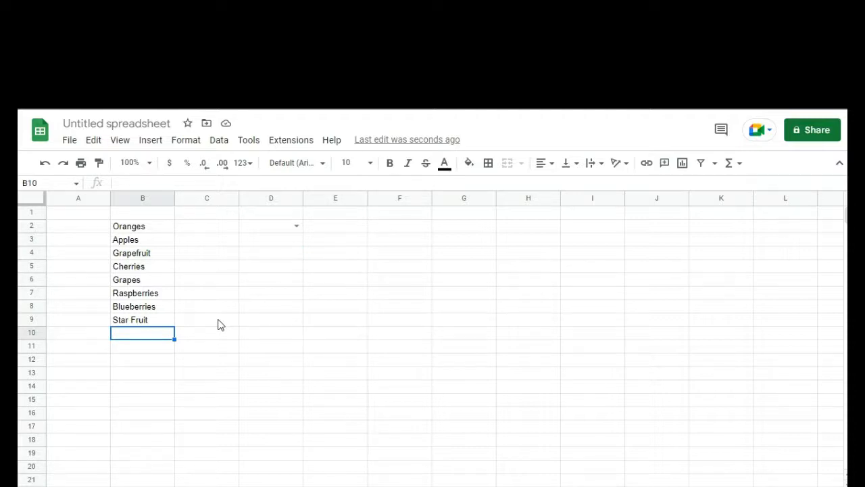
text(Mango)
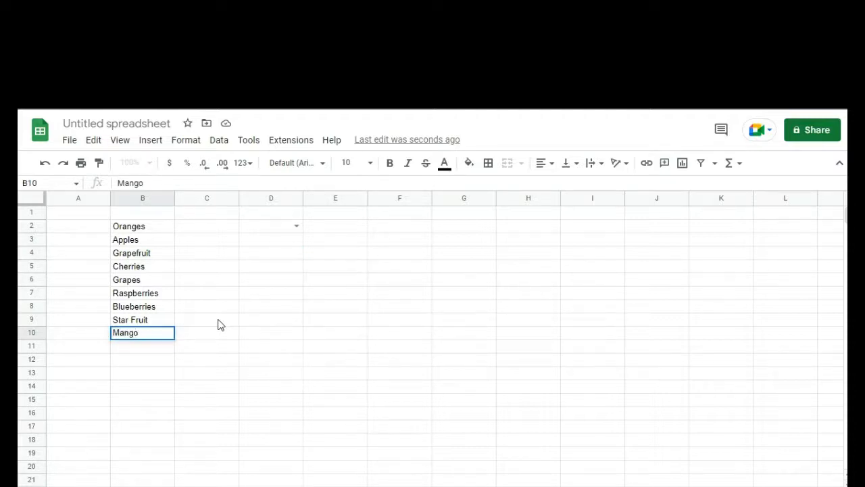
click(222, 319)
click(296, 225)
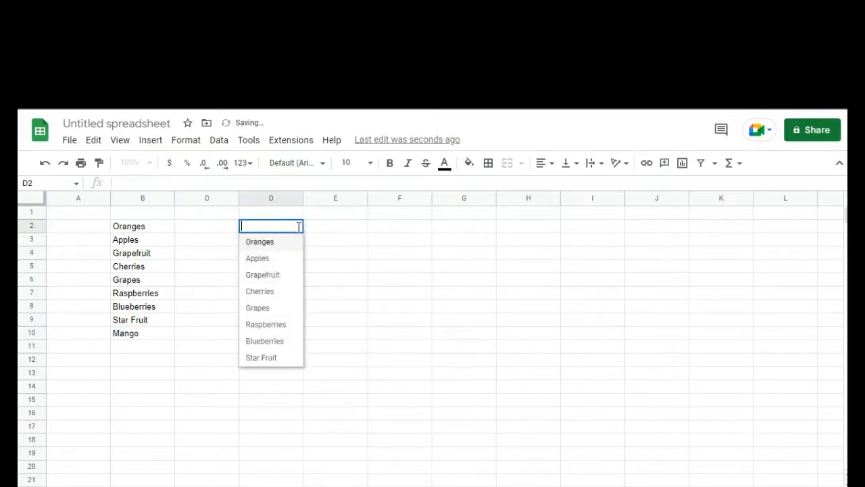
click(353, 282)
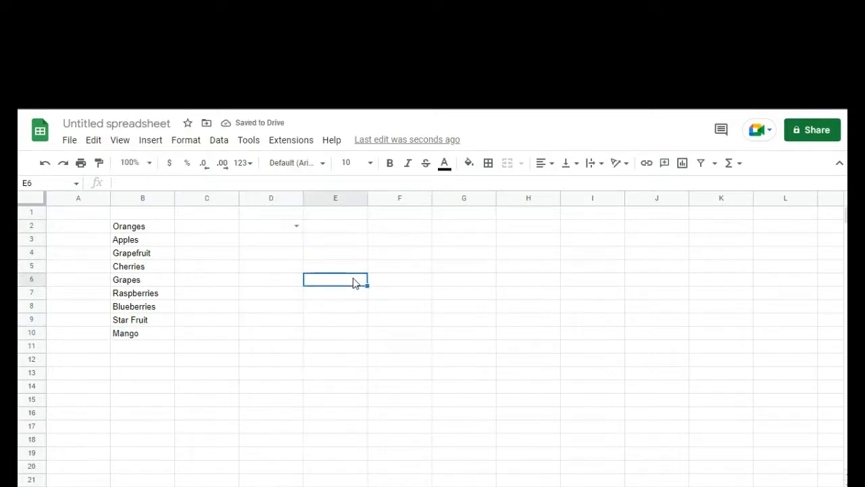
Step: Extend the data validation source range for cell D2 to B2:B10 and show its dropdown options
click(272, 227)
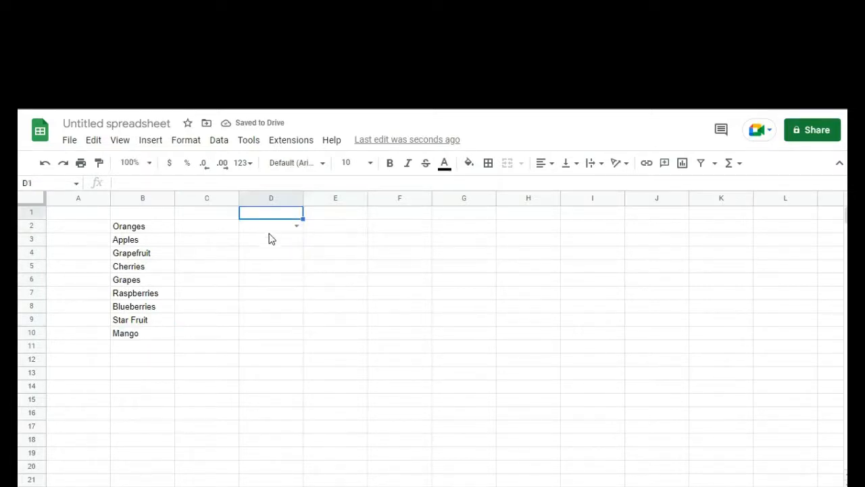
click(220, 141)
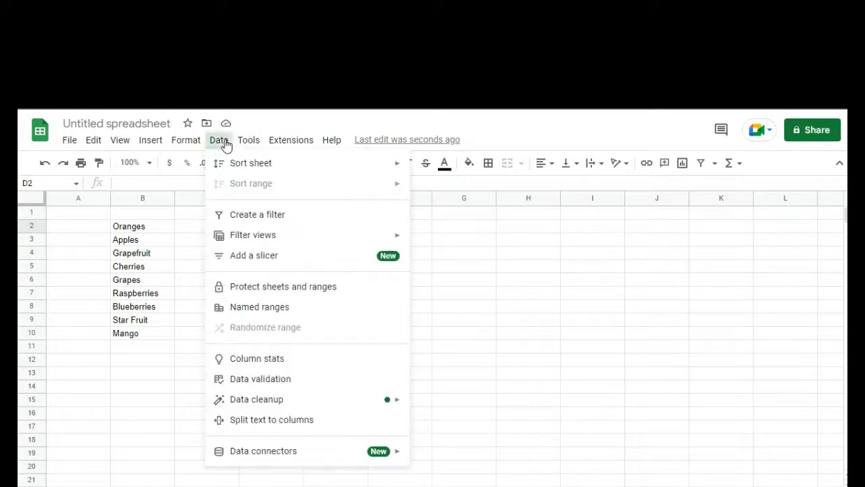
click(253, 380)
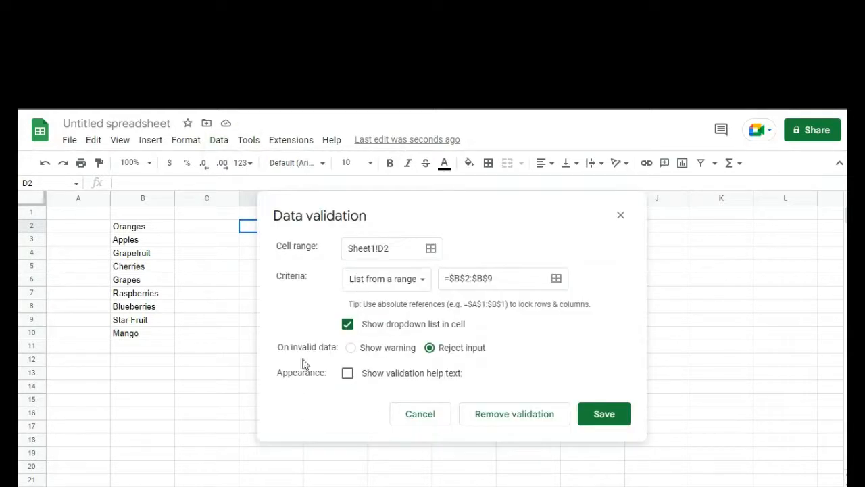
click(496, 278)
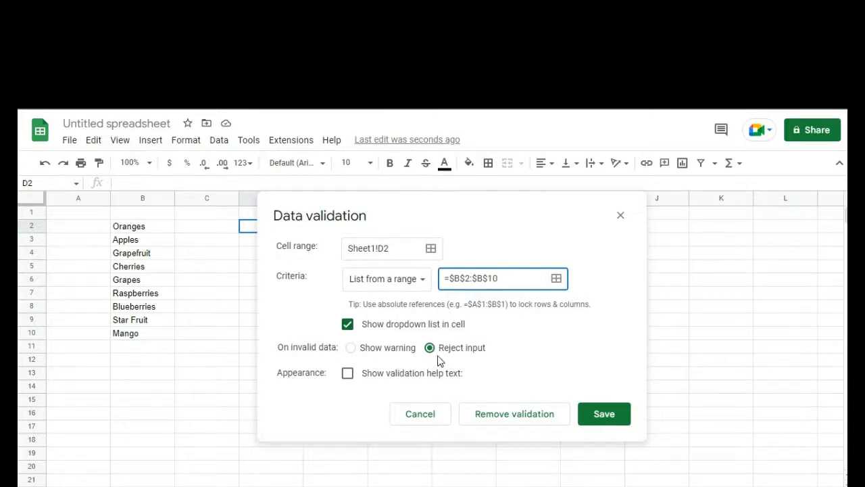
click(588, 415)
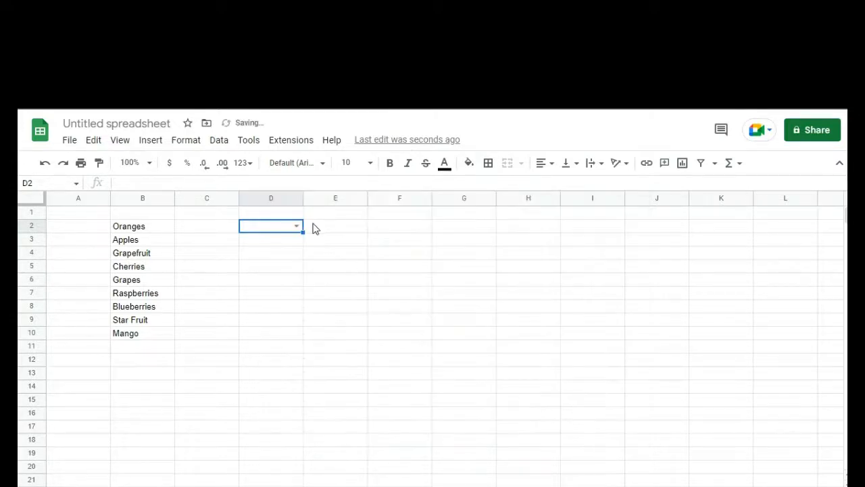
click(296, 226)
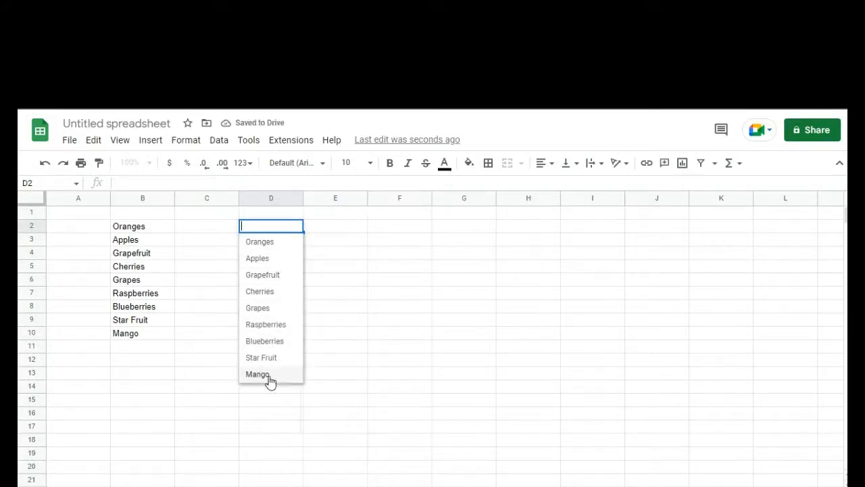
click(370, 284)
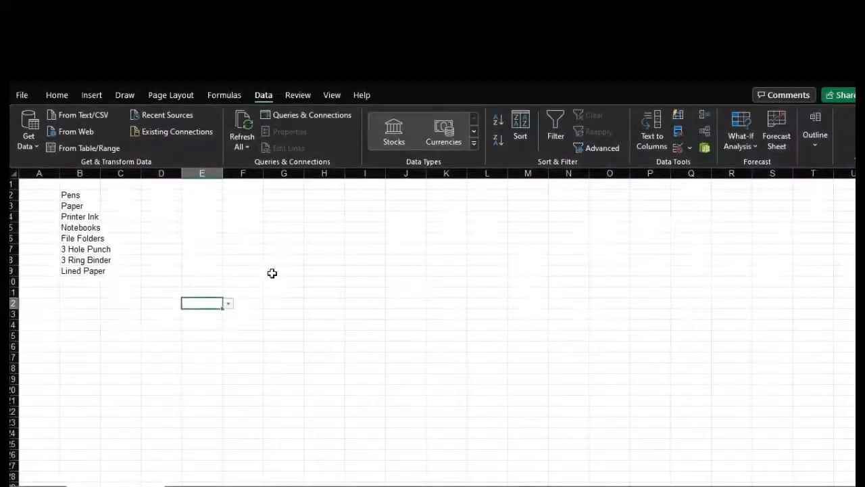
Step: Switch to Excel and add "ID Badges" in cell B10 below Lined Paper, viewing the dropdown options in E12 before and after
click(234, 305)
click(217, 303)
click(227, 304)
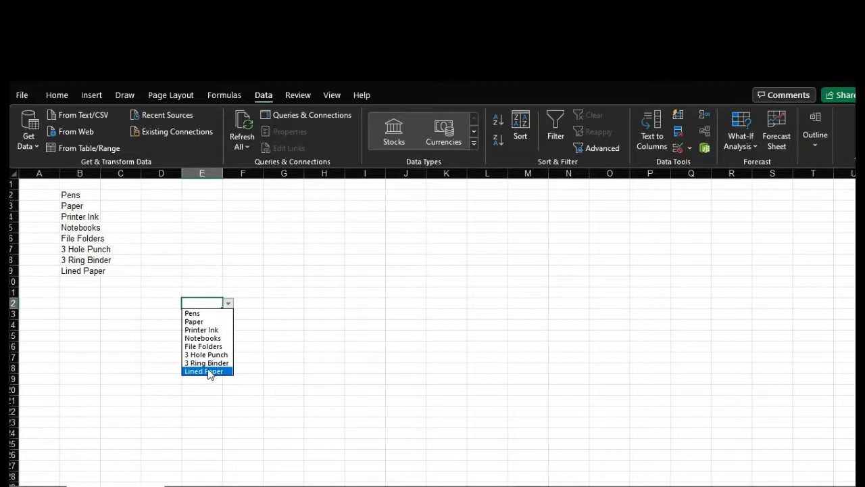
key(Escape)
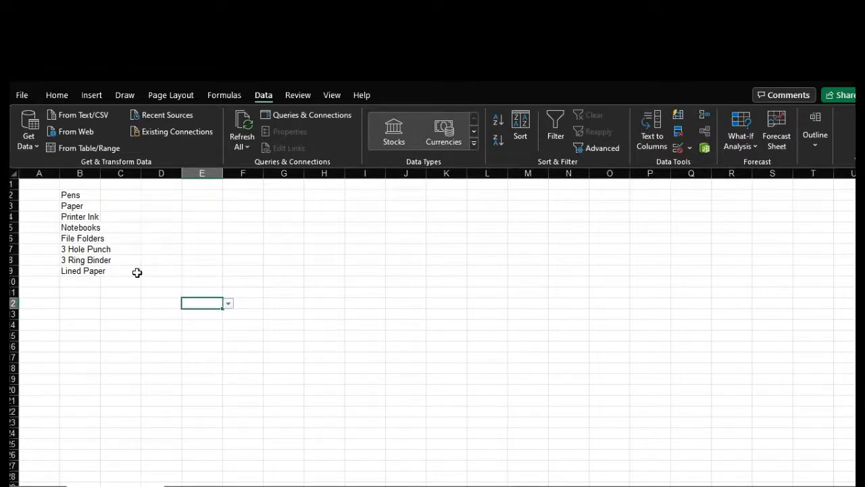
double_click(81, 281)
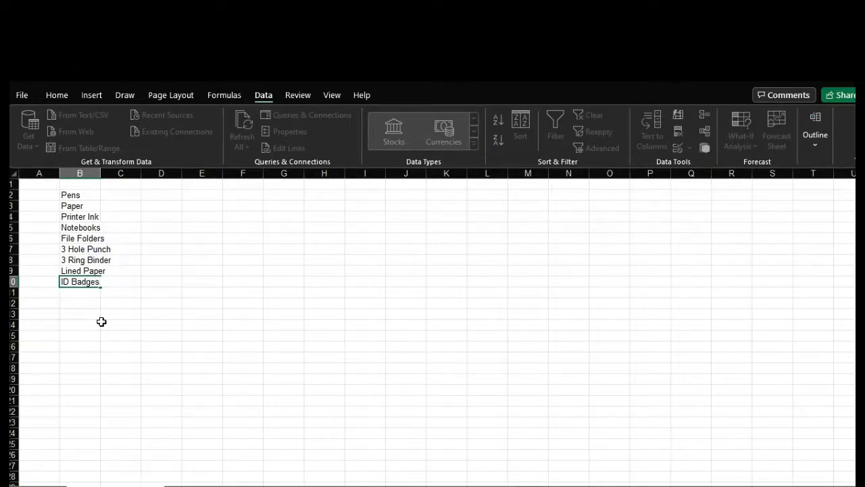
click(192, 304)
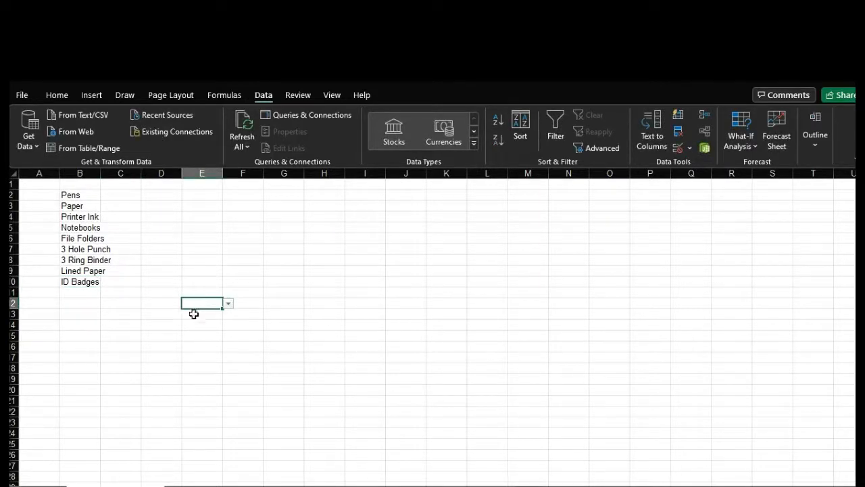
click(228, 304)
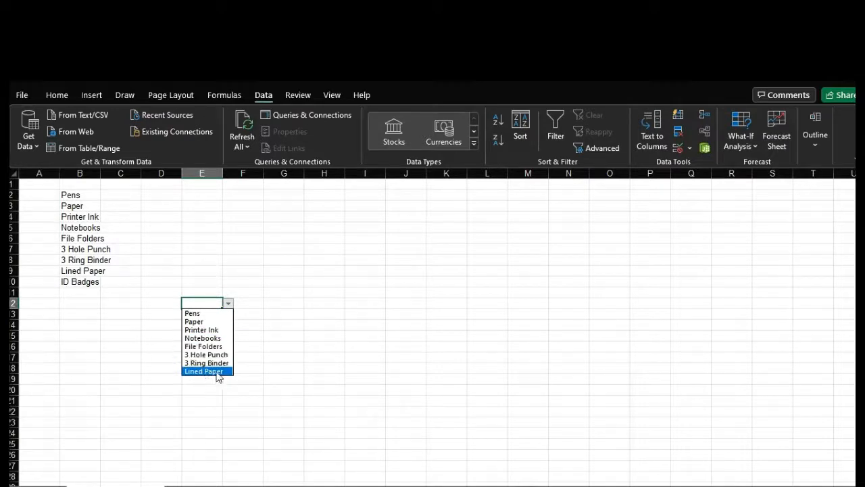
click(207, 287)
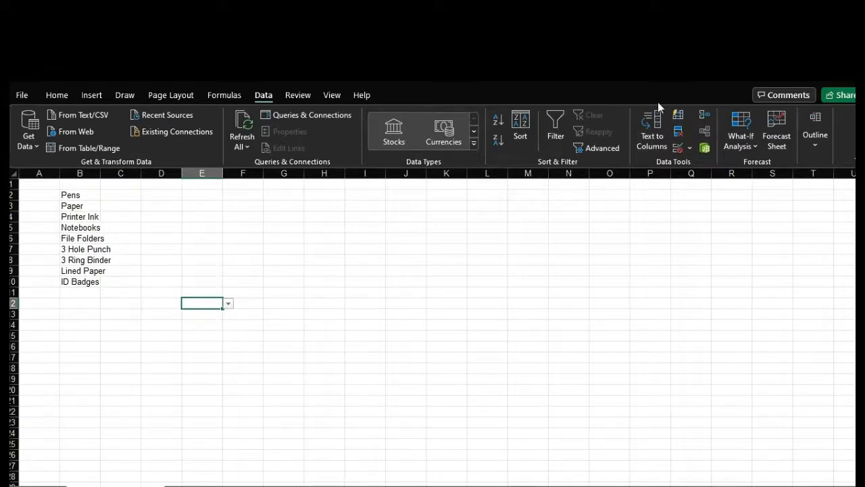
Step: Extend the data validation source of cell E12 to B2:B10 and look through its full dropdown list
click(690, 148)
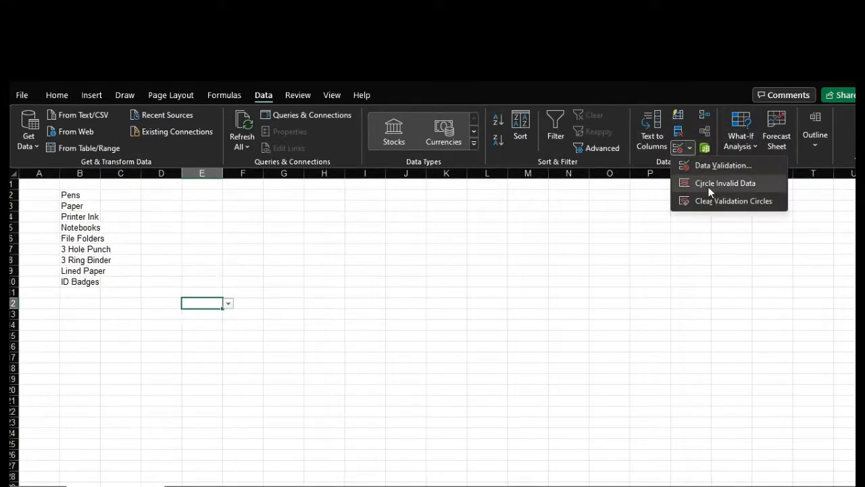
click(705, 165)
click(658, 189)
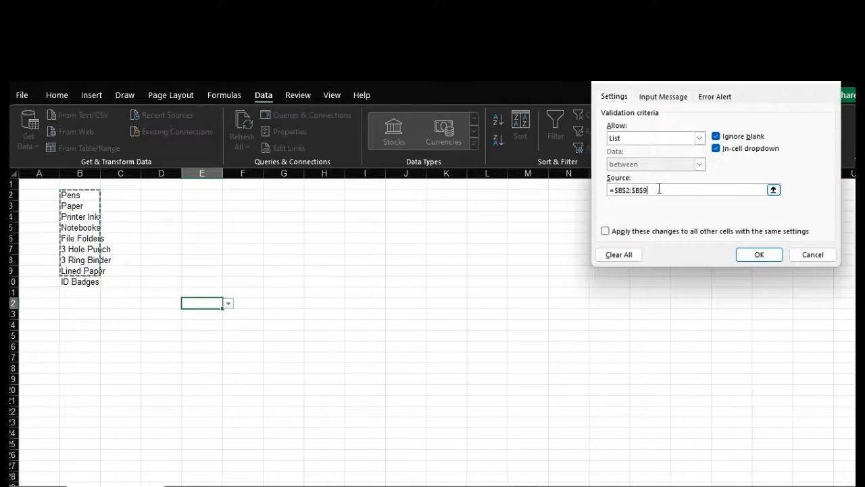
key(BackSpace)
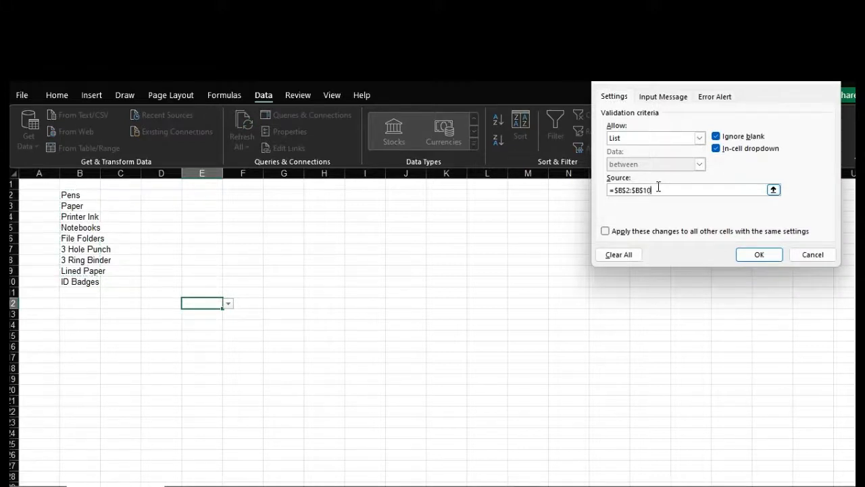
text(10)
click(759, 254)
click(228, 304)
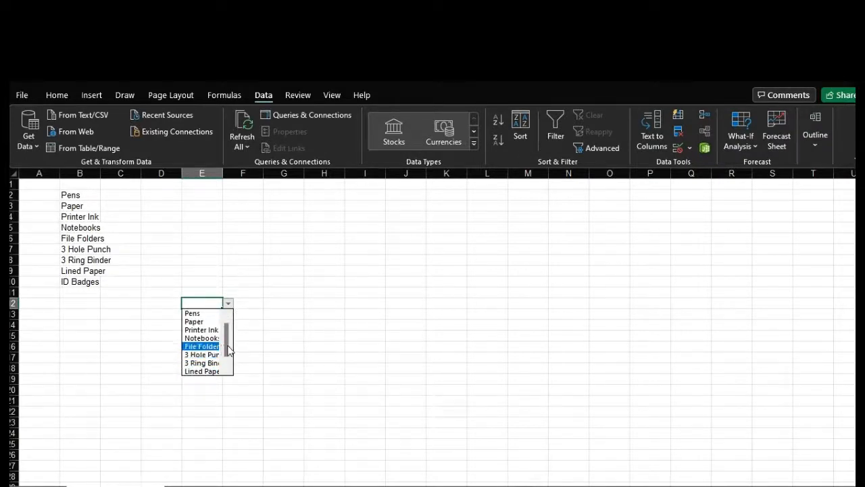
drag(227, 345, 228, 368)
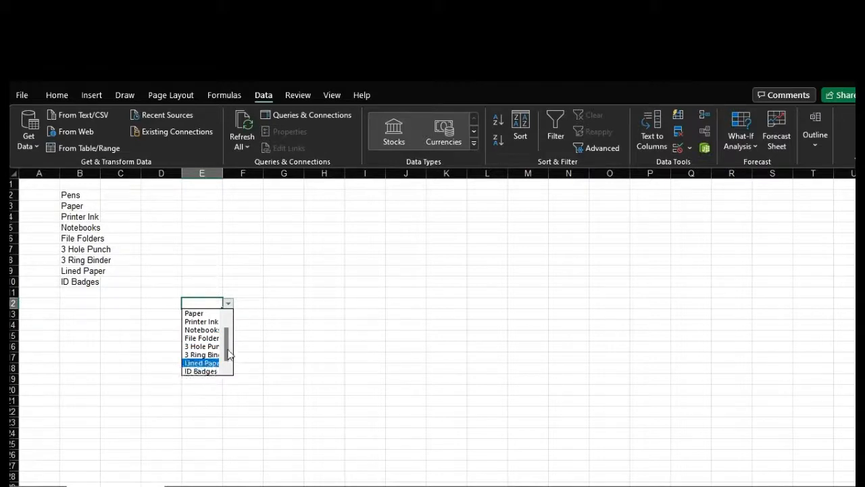
drag(228, 351, 230, 326)
click(274, 313)
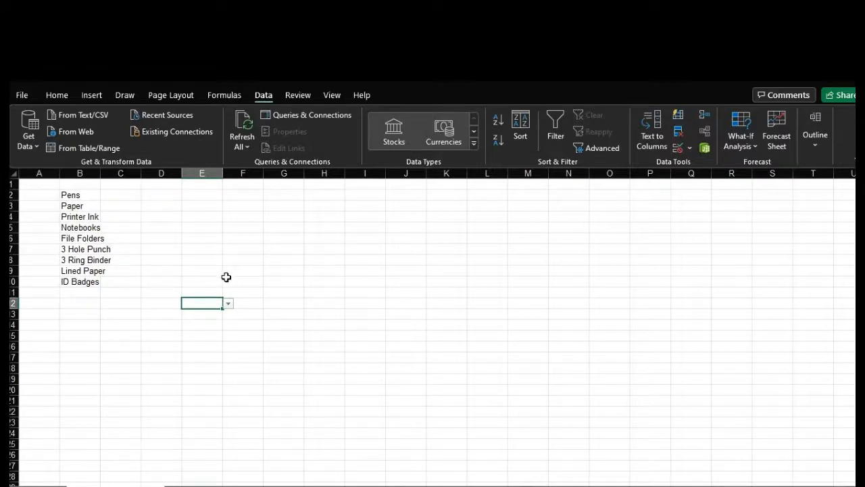
Step: Delete cell E12 to remove its dropdown list
right_click(207, 305)
click(226, 306)
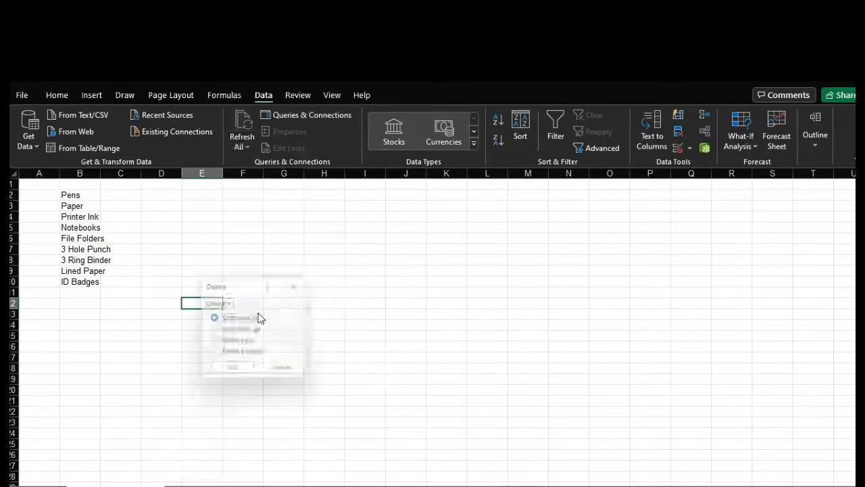
click(234, 374)
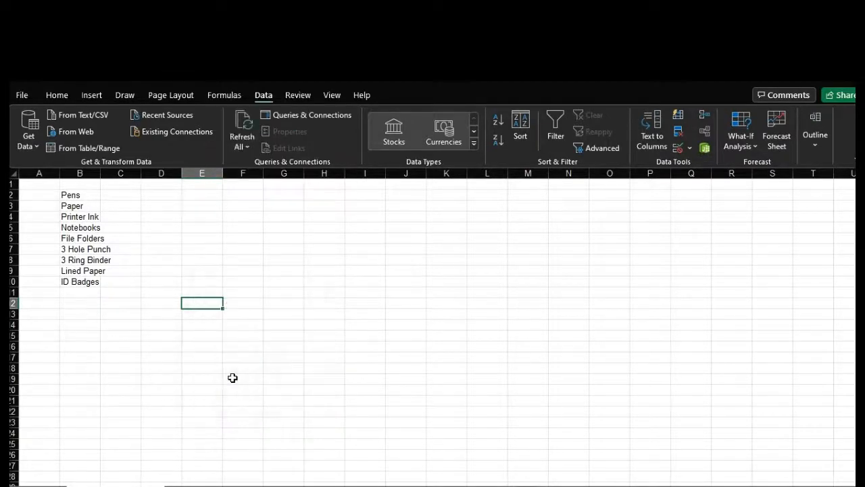